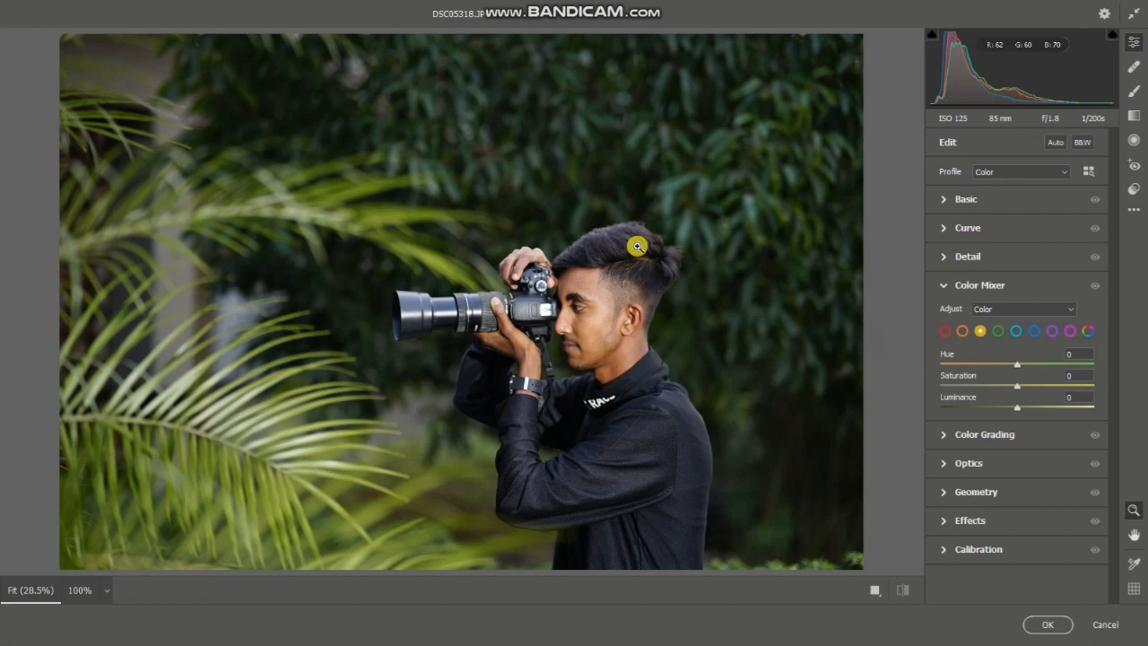
# Step: Try the tasrif11 preset on the photo, and apply the tasrif4 preset in its place
pyautogui.click(1128, 186)
pyautogui.moveTo(1118, 188); pyautogui.dragTo(1120, 558)
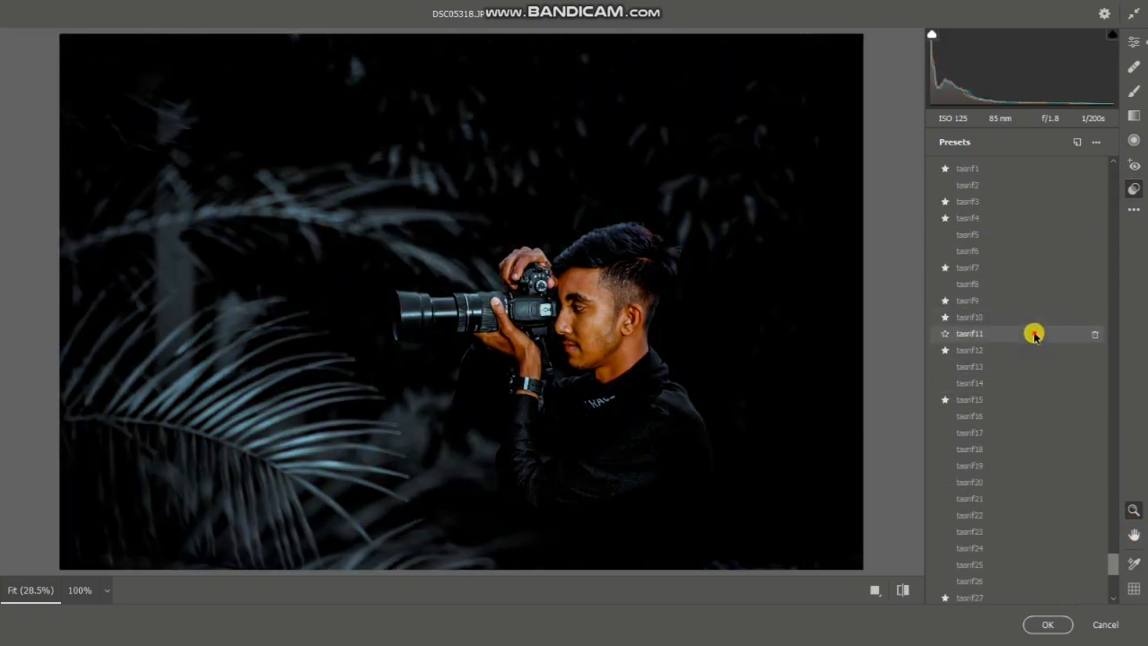
pyautogui.click(1033, 332)
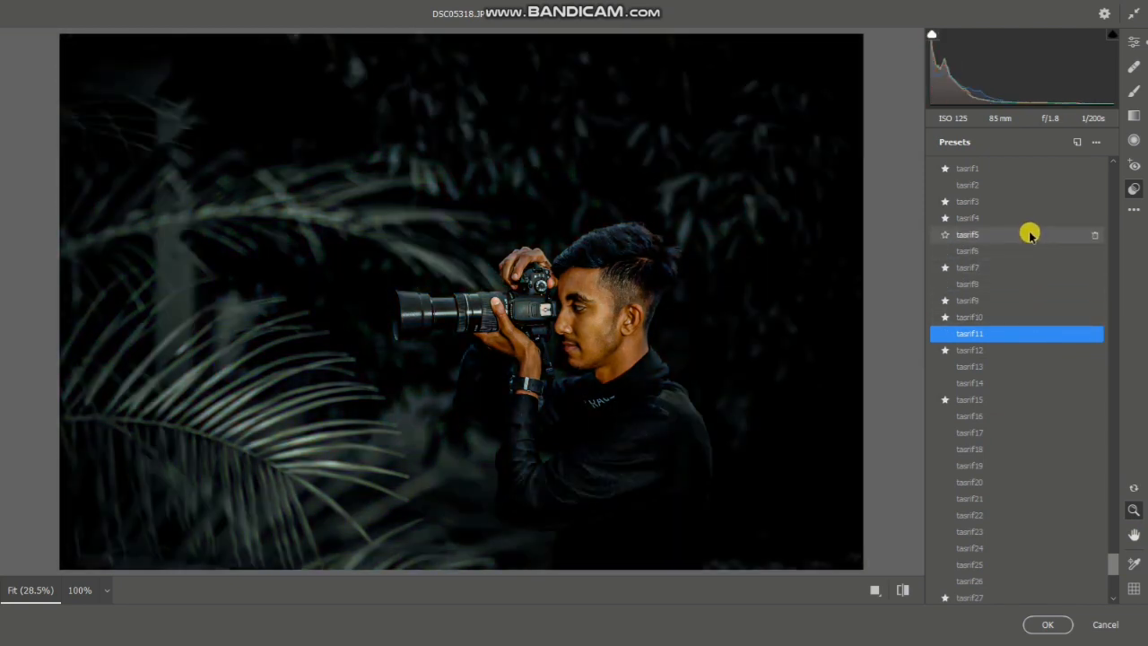
pyautogui.scroll(1, 1029, 233)
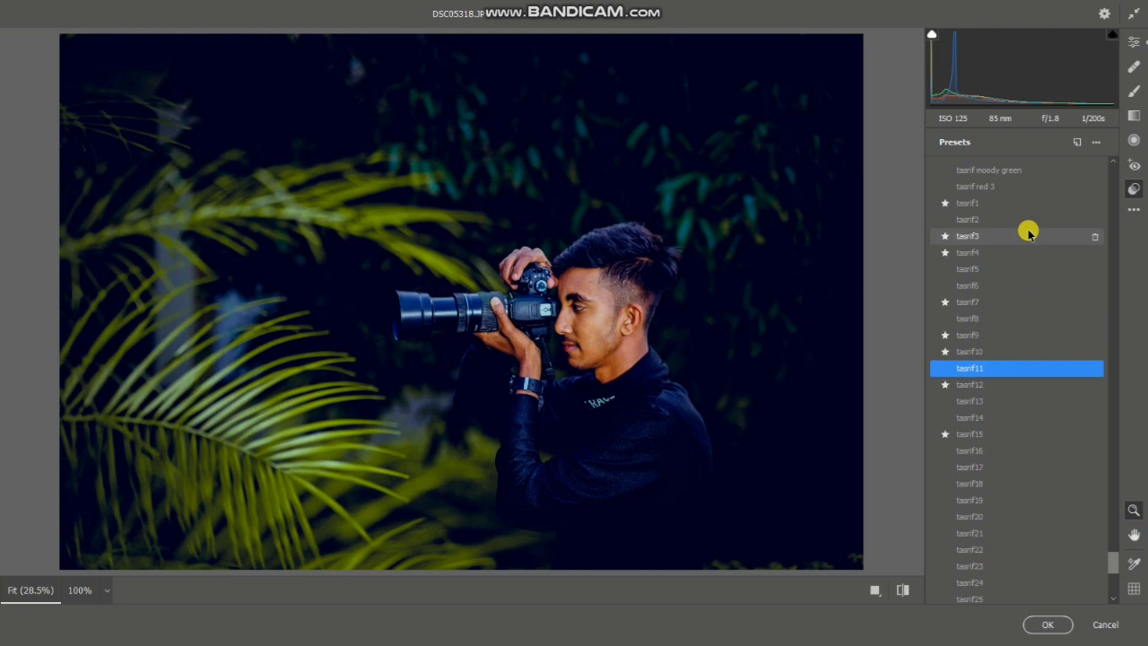
pyautogui.scroll(1, 1028, 233)
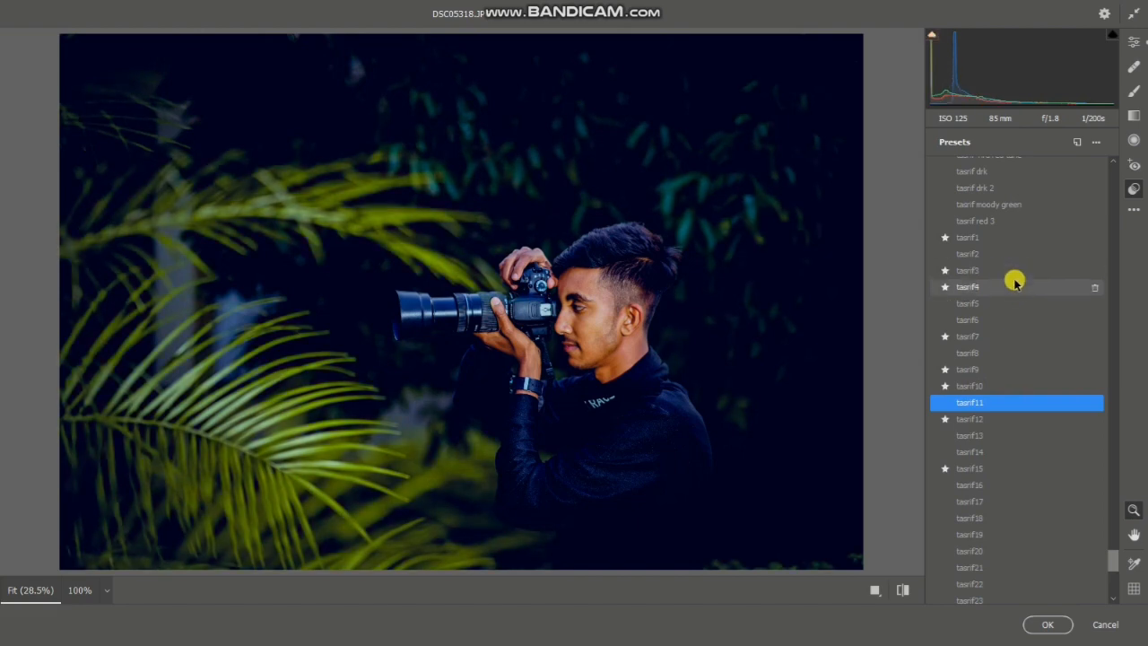
pyautogui.click(1015, 283)
# Step: Set Blacks to +75 in the photo's Basic adjustments
pyautogui.moveTo(625, 323); pyautogui.dragTo(592, 226)
pyautogui.click(1134, 43)
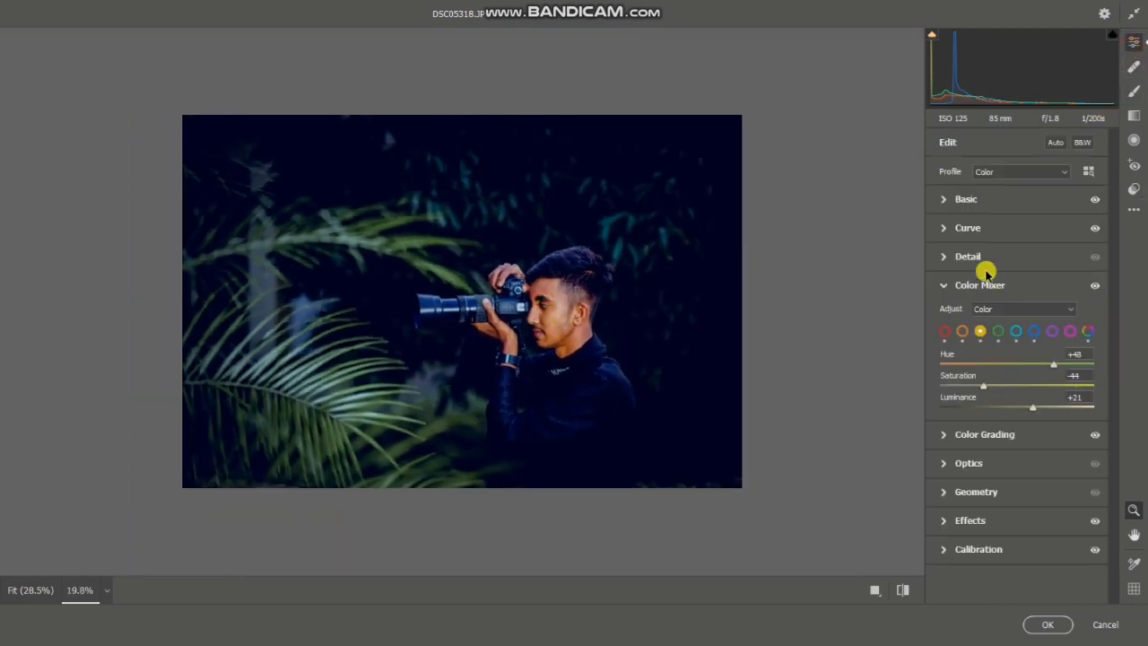
pyautogui.moveTo(977, 415); pyautogui.dragTo(1077, 433)
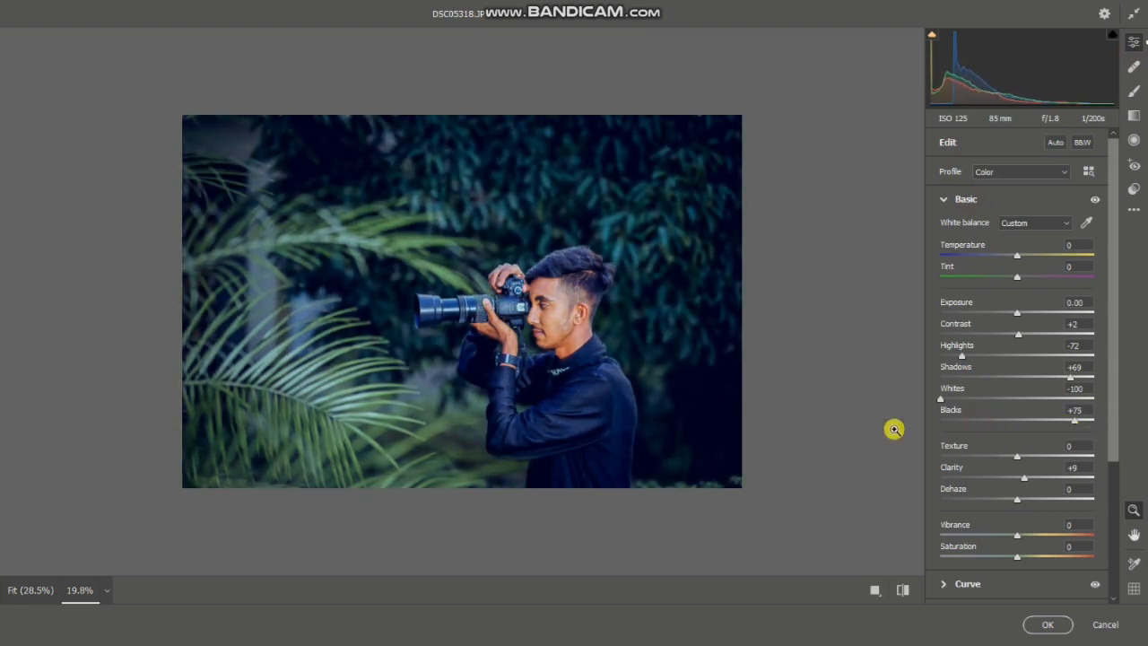
# Step: Paint a size 7 adjustment brush stroke over the dark background behind the man's back, and reduce the brush size to 5
pyautogui.moveTo(715, 451); pyautogui.dragTo(780, 515)
pyautogui.click(1134, 90)
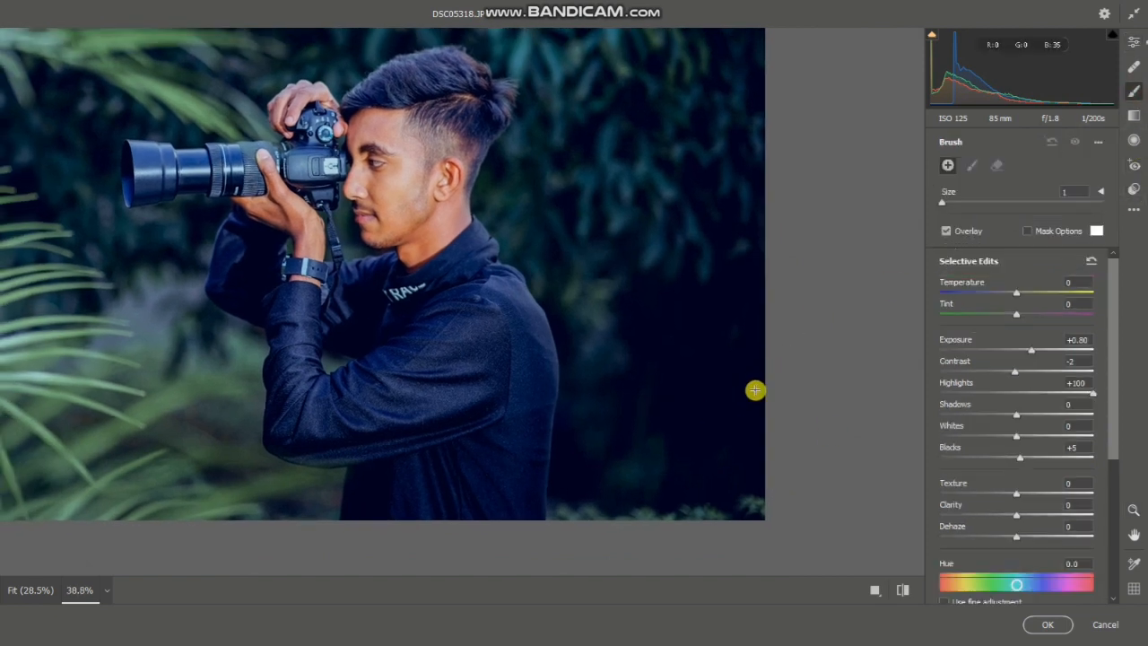
pyautogui.click(951, 208)
pyautogui.moveTo(720, 307)
pyautogui.mouseDown()
pyautogui.moveTo(745, 520)
pyautogui.moveTo(659, 301)
pyautogui.moveTo(795, 487)
pyautogui.mouseUp()
pyautogui.press('[')
pyautogui.press('[')
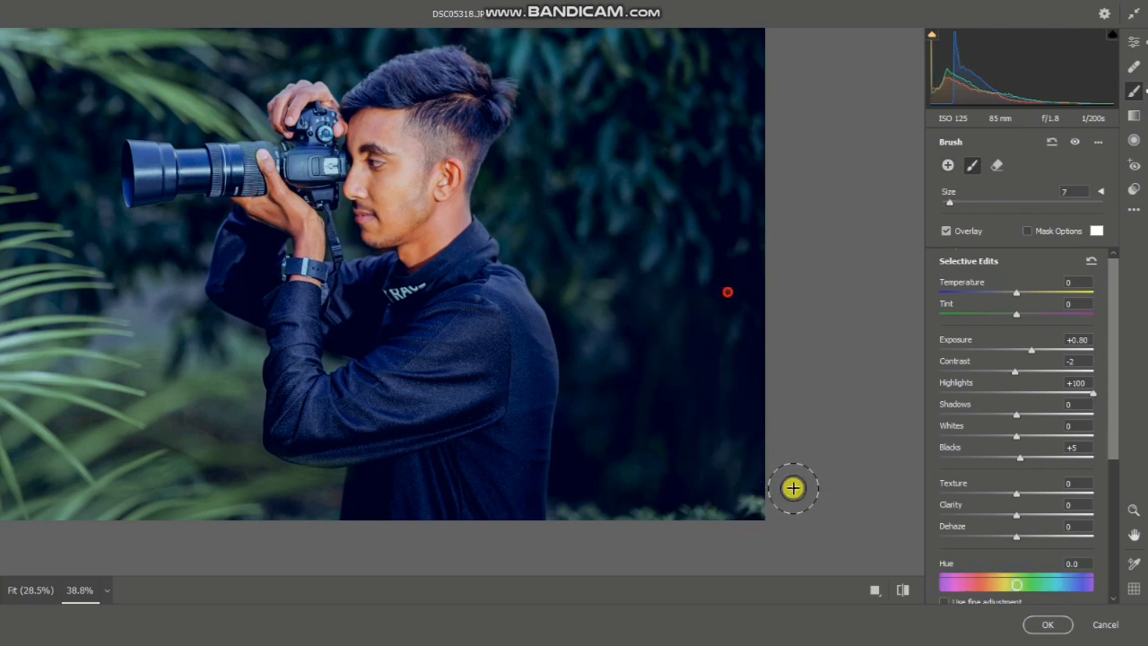
pyautogui.moveTo(610, 325)
pyautogui.mouseDown()
pyautogui.moveTo(861, 595)
pyautogui.moveTo(869, 523)
pyautogui.moveTo(848, 493)
pyautogui.mouseUp()
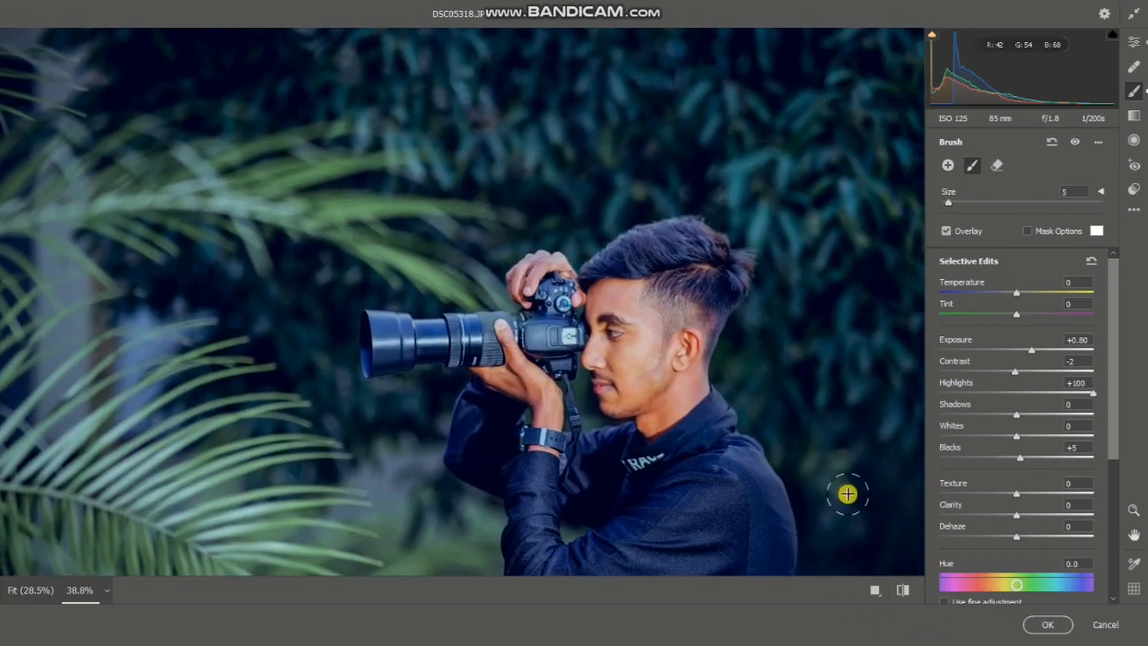
pyautogui.keyDown('alt'); pyautogui.click(847, 494); pyautogui.keyUp('alt')
pyautogui.keyDown('alt'); pyautogui.click(776, 392); pyautogui.keyUp('alt')
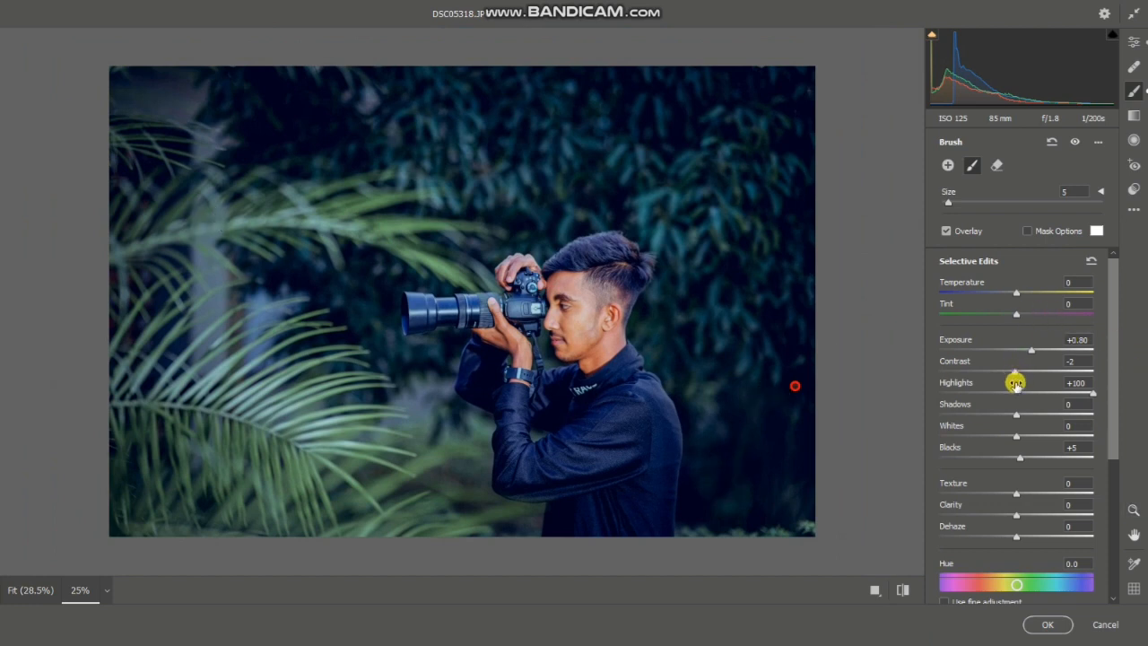
pyautogui.moveTo(1037, 394); pyautogui.dragTo(1137, 403)
# Step: Set Highlights to -100 in the photo's Basic adjustments
pyautogui.click(1133, 42)
pyautogui.moveTo(959, 356); pyautogui.dragTo(883, 334)
pyautogui.moveTo(626, 348); pyautogui.dragTo(565, 289)
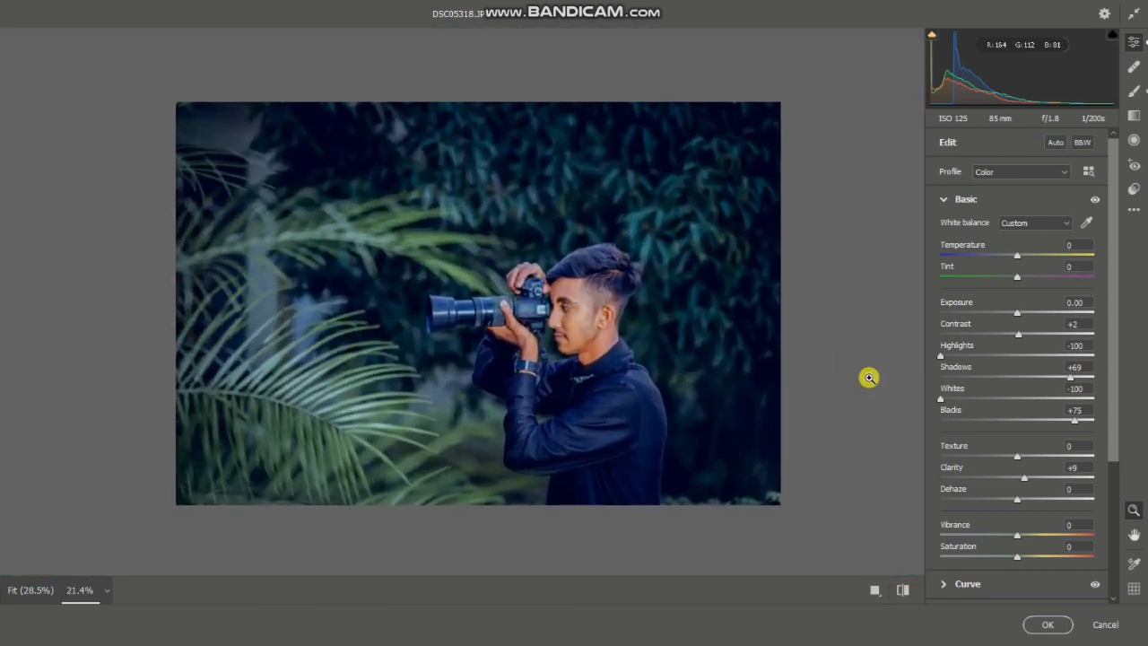
# Step: Set the yellow Hue and Saturation to +100 in the Color Mixer, and the aqua Saturation to +100
pyautogui.scroll(-4, 944, 434)
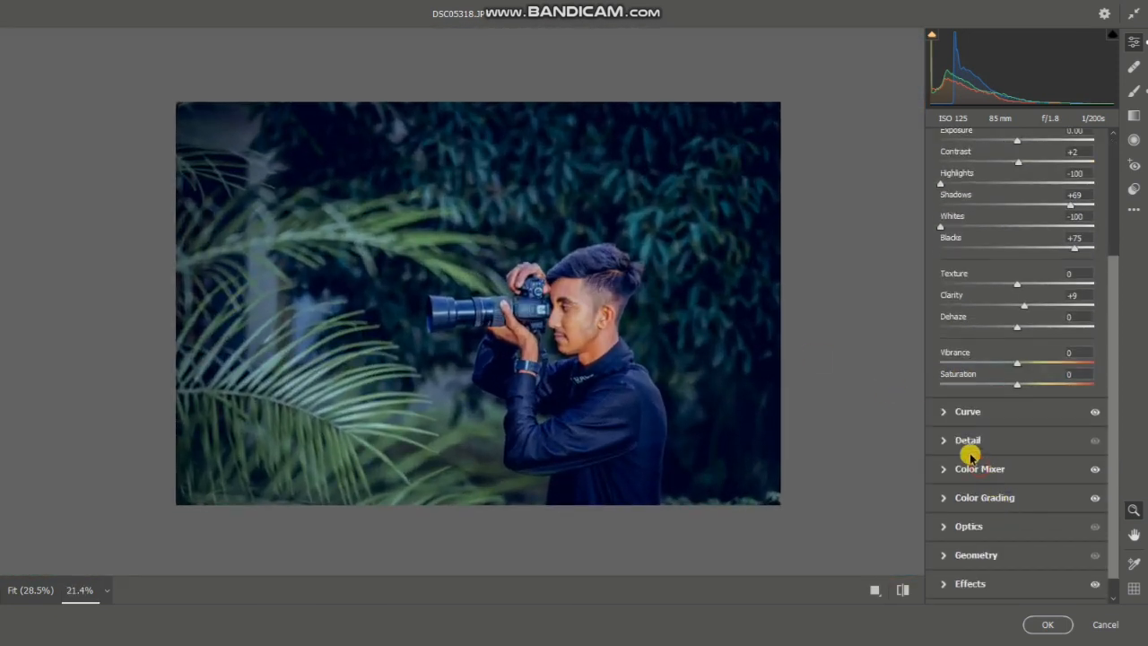
pyautogui.moveTo(1041, 363); pyautogui.dragTo(1102, 364)
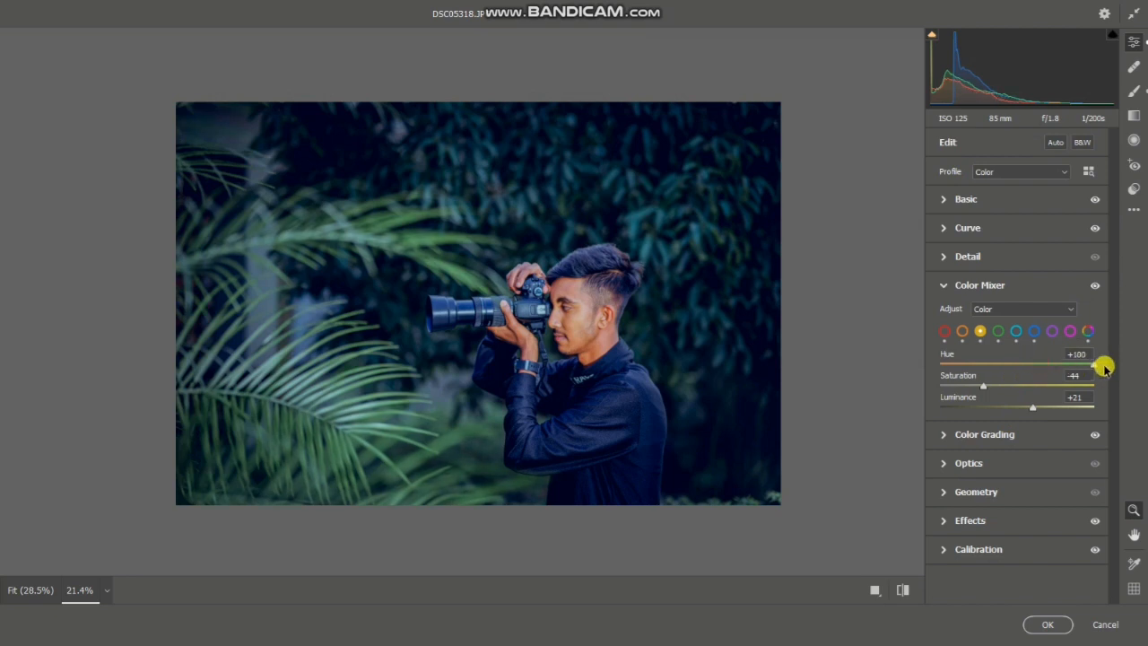
pyautogui.moveTo(1035, 388); pyautogui.dragTo(1118, 387)
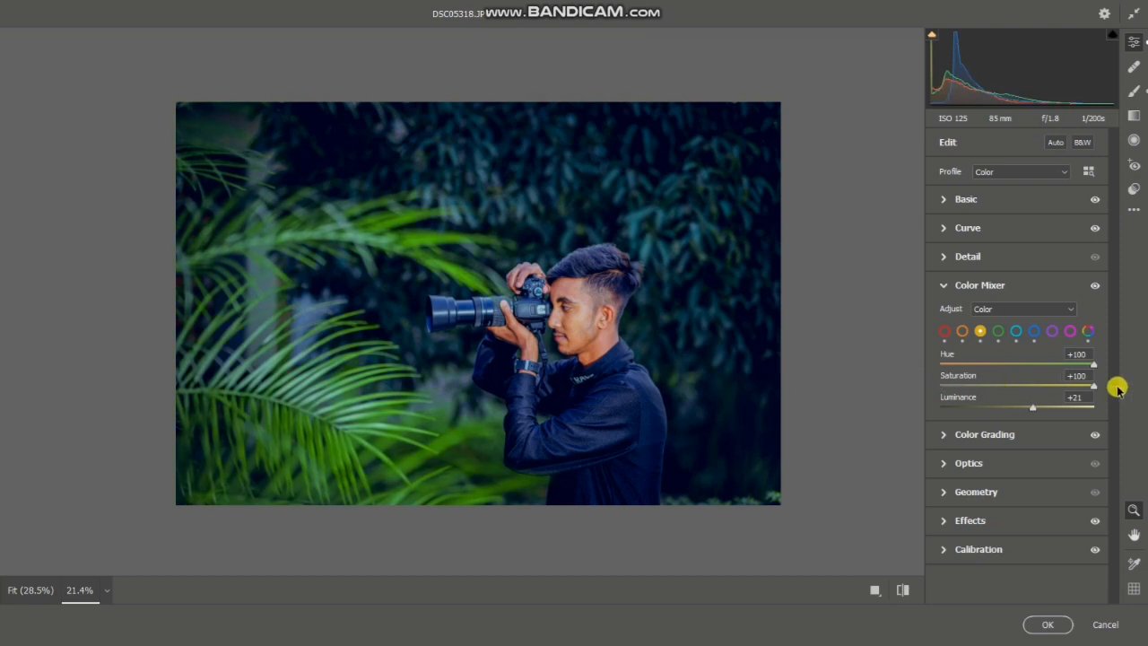
pyautogui.click(1017, 331)
pyautogui.moveTo(1020, 384); pyautogui.dragTo(907, 381)
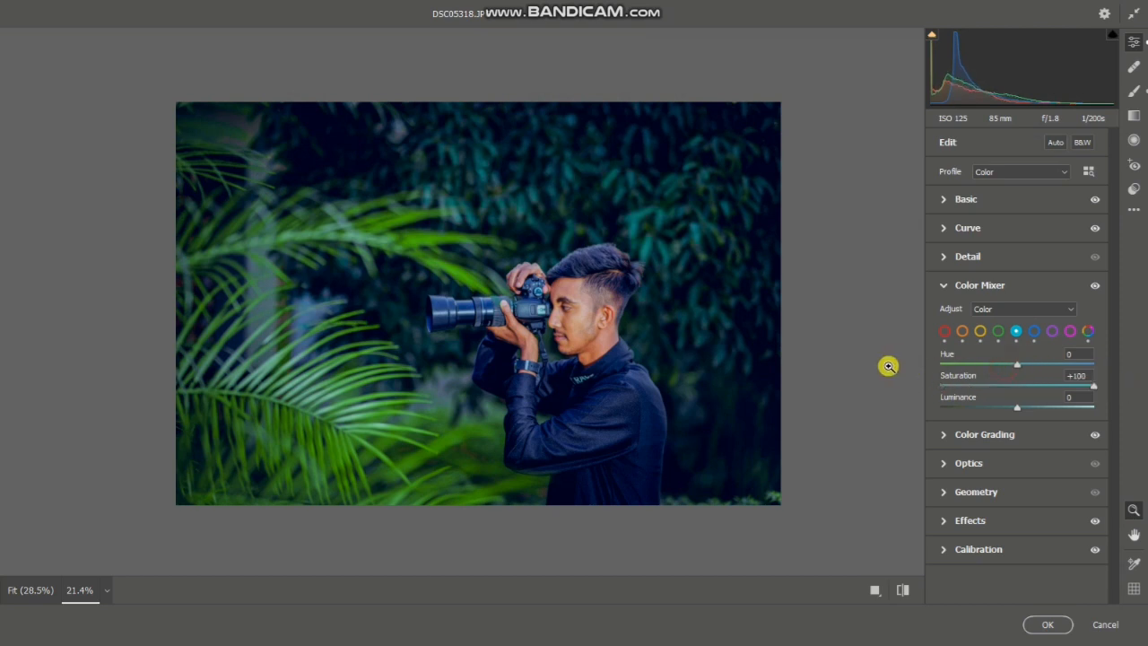
# Step: Set the green Hue to +39 and the green Saturation to +100 in the Color Mixer
pyautogui.click(998, 331)
pyautogui.moveTo(1035, 364); pyautogui.dragTo(1115, 350)
pyautogui.moveTo(1042, 384); pyautogui.dragTo(1140, 395)
pyautogui.moveTo(1056, 362); pyautogui.dragTo(902, 361)
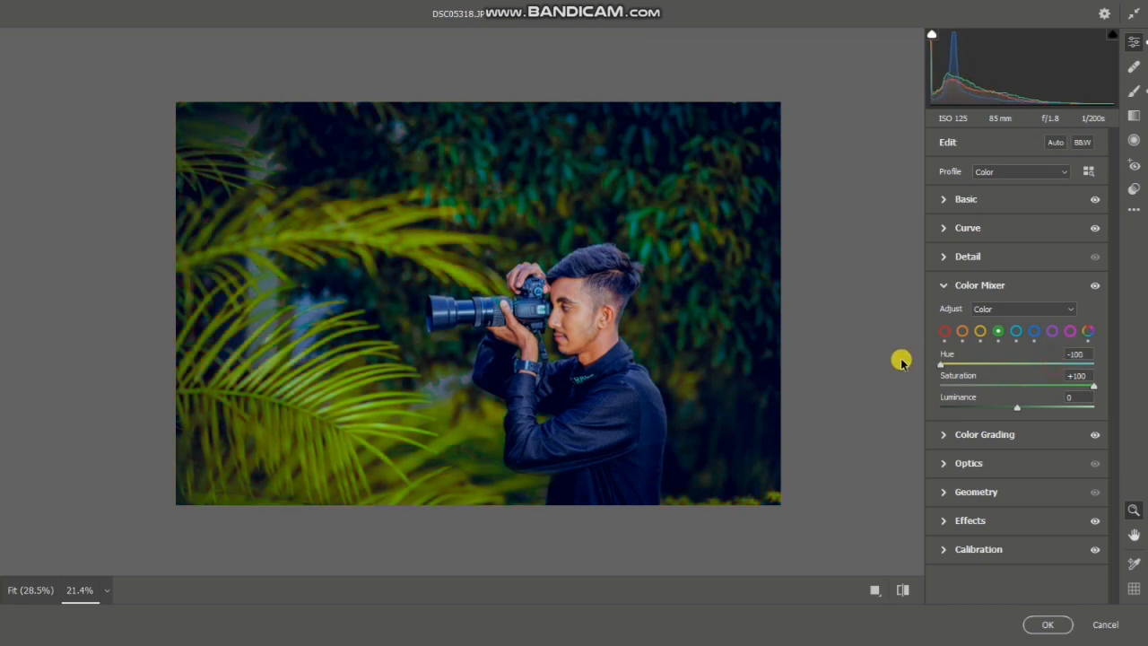
pyautogui.moveTo(571, 306)
pyautogui.mouseDown()
pyautogui.moveTo(619, 331)
pyautogui.moveTo(536, 303)
pyautogui.moveTo(553, 305)
pyautogui.mouseUp()
pyautogui.moveTo(993, 366); pyautogui.dragTo(1047, 366)
pyautogui.moveTo(595, 313); pyautogui.dragTo(560, 375)
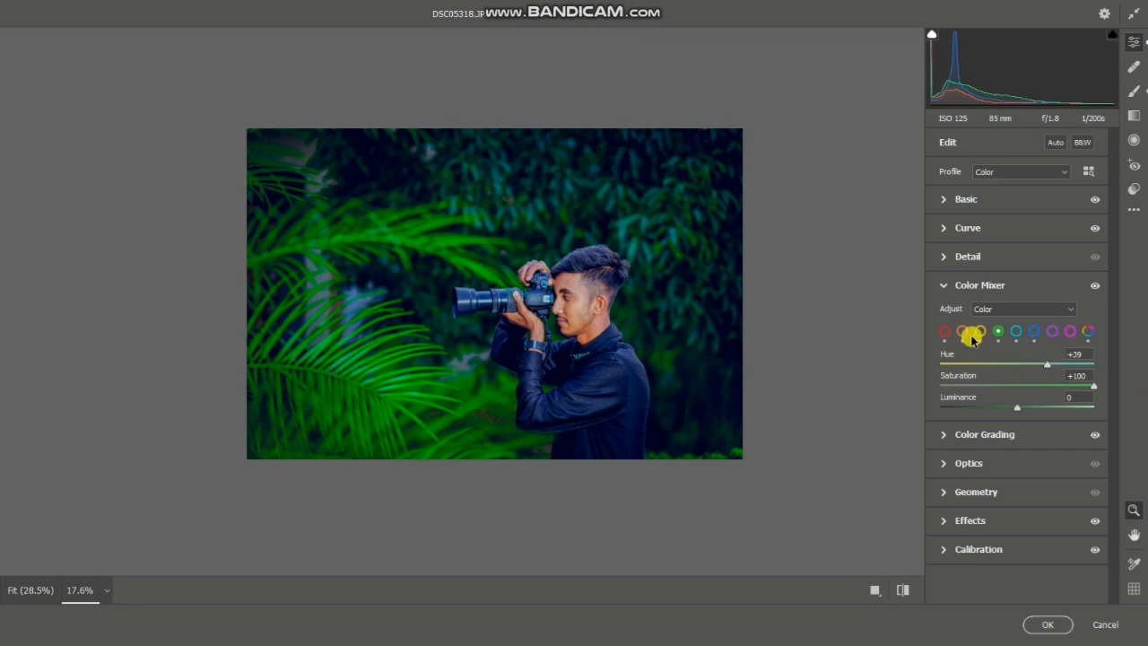
# Step: Push the yellow Hue fully to +100, and set both the aqua Hue and Saturation to -100
pyautogui.click(980, 331)
pyautogui.moveTo(1020, 365); pyautogui.dragTo(1144, 358)
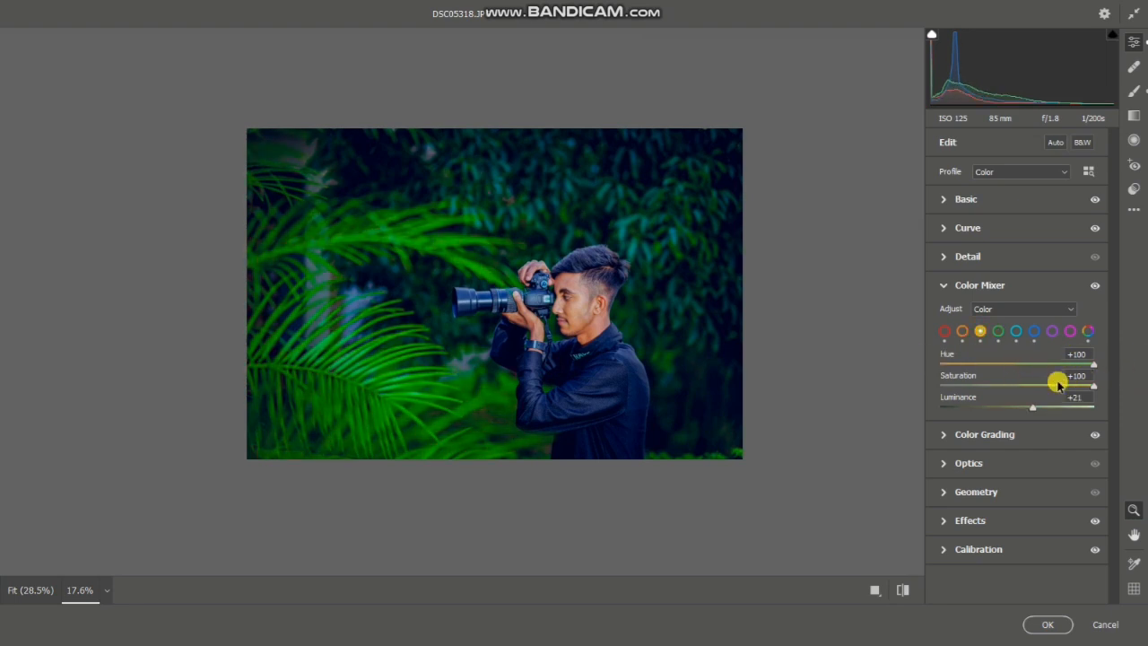
pyautogui.moveTo(670, 346); pyautogui.dragTo(699, 329)
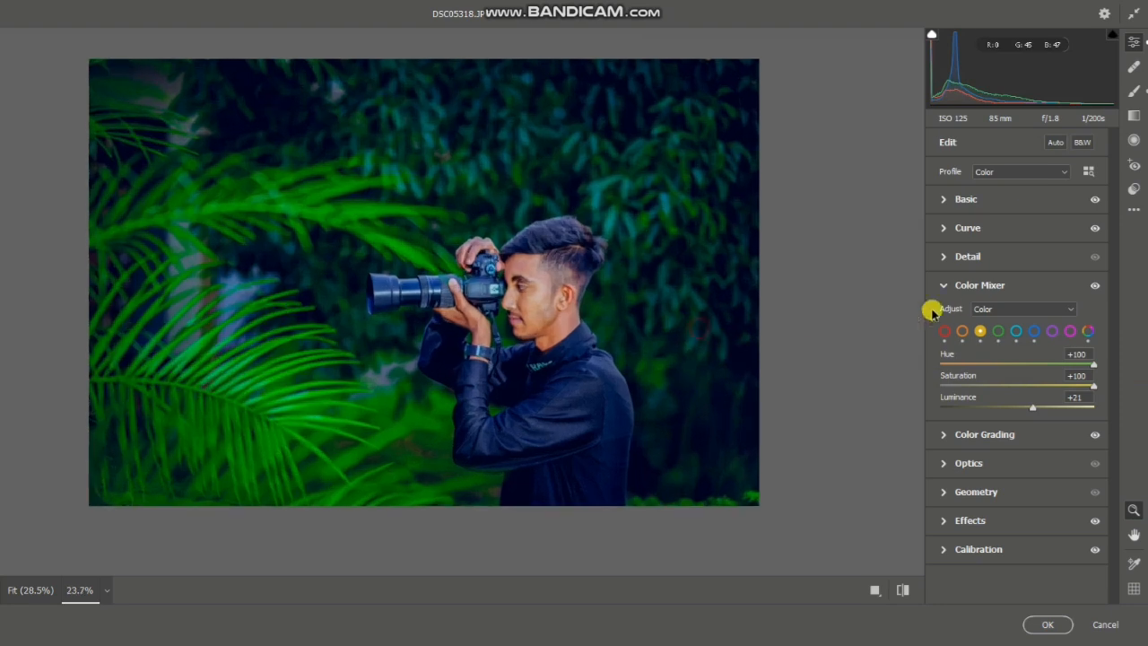
pyautogui.click(1016, 331)
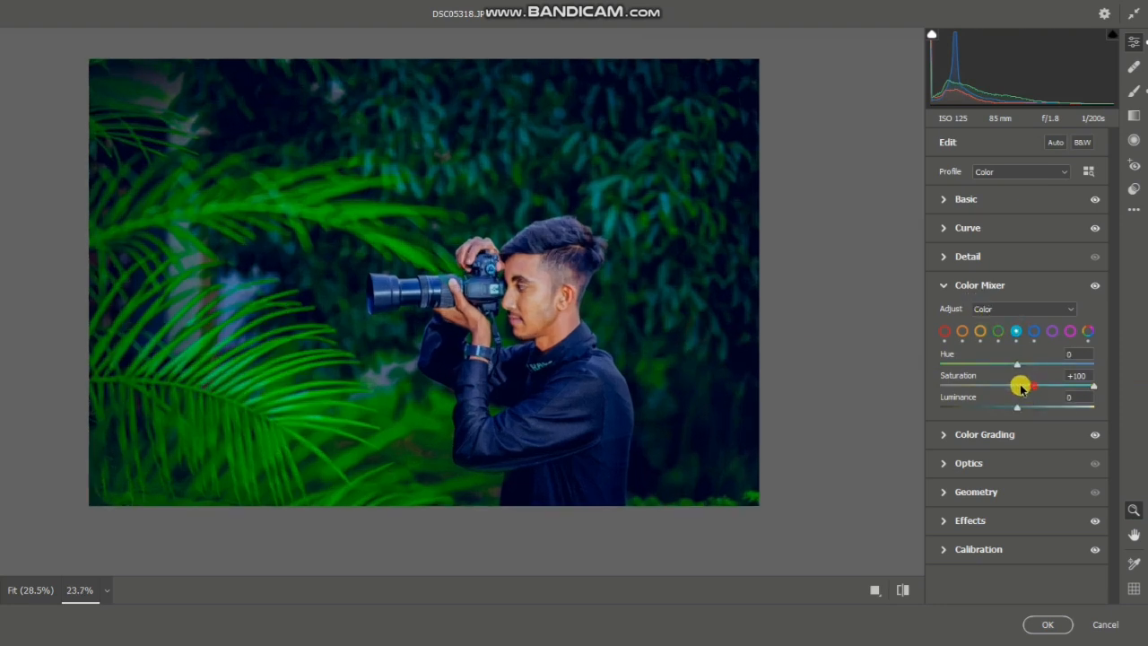
pyautogui.moveTo(894, 369); pyautogui.dragTo(855, 362)
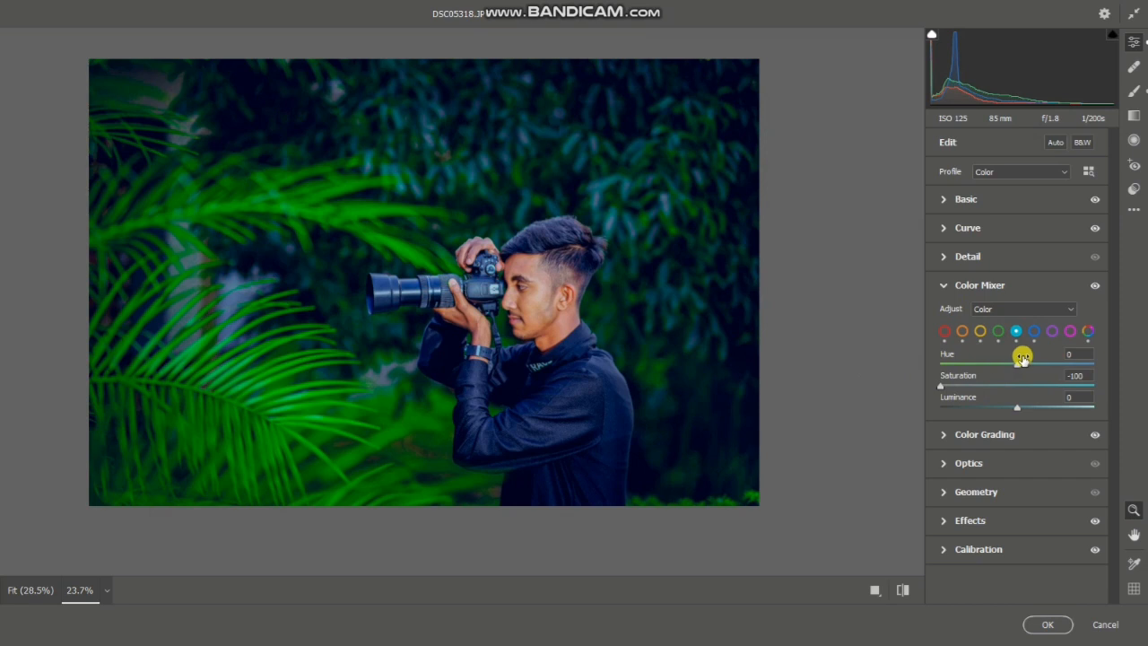
pyautogui.moveTo(977, 360); pyautogui.dragTo(883, 354)
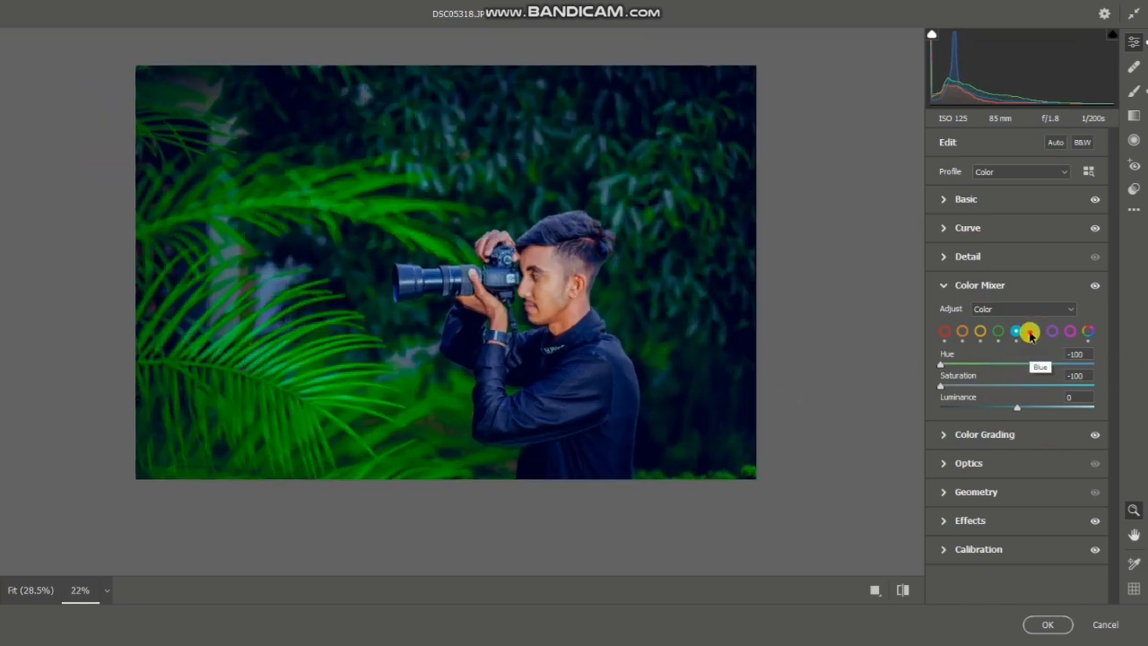
# Step: Set the red Saturation to -19 in the Color Mixer and apply the Camera Raw edits to the layer
pyautogui.click(1034, 332)
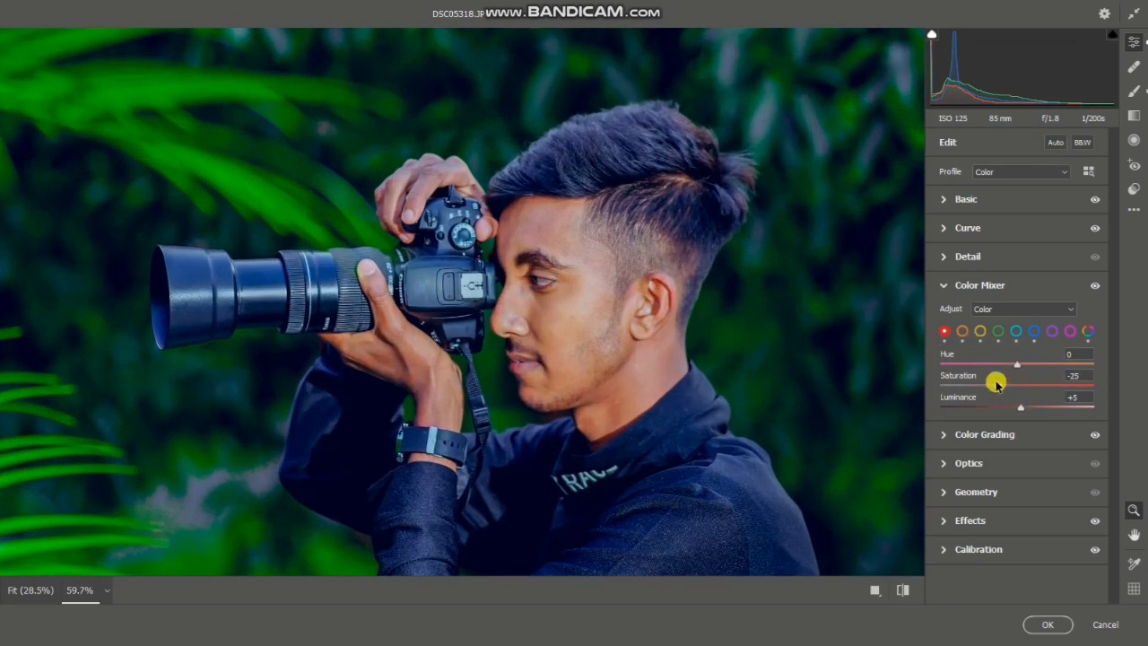
pyautogui.scroll(-4, 682, 251)
pyautogui.scroll(1, 713, 273)
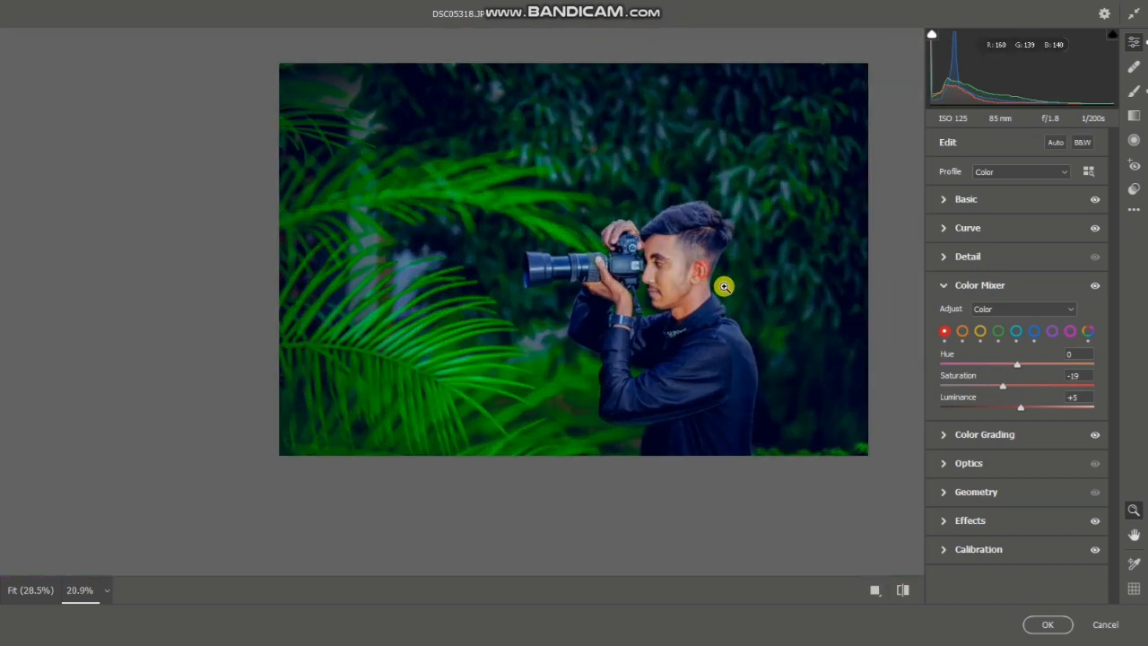
pyautogui.click(1055, 619)
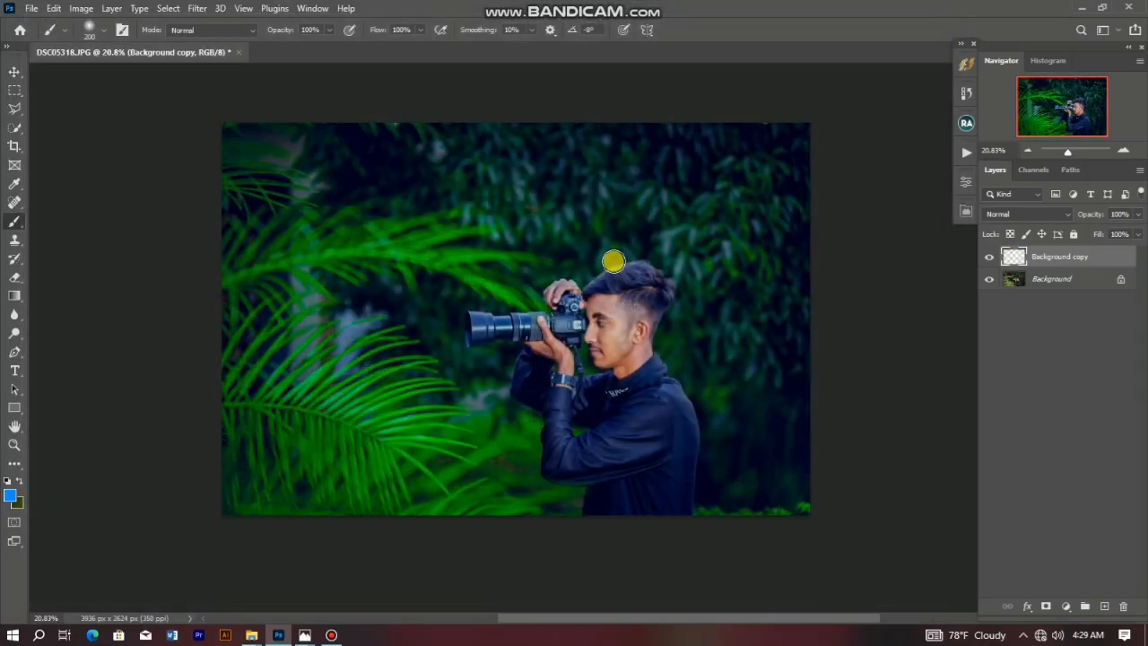
# Step: Duplicate the colour-graded photo layer twice
pyautogui.scroll(8, 588, 266)
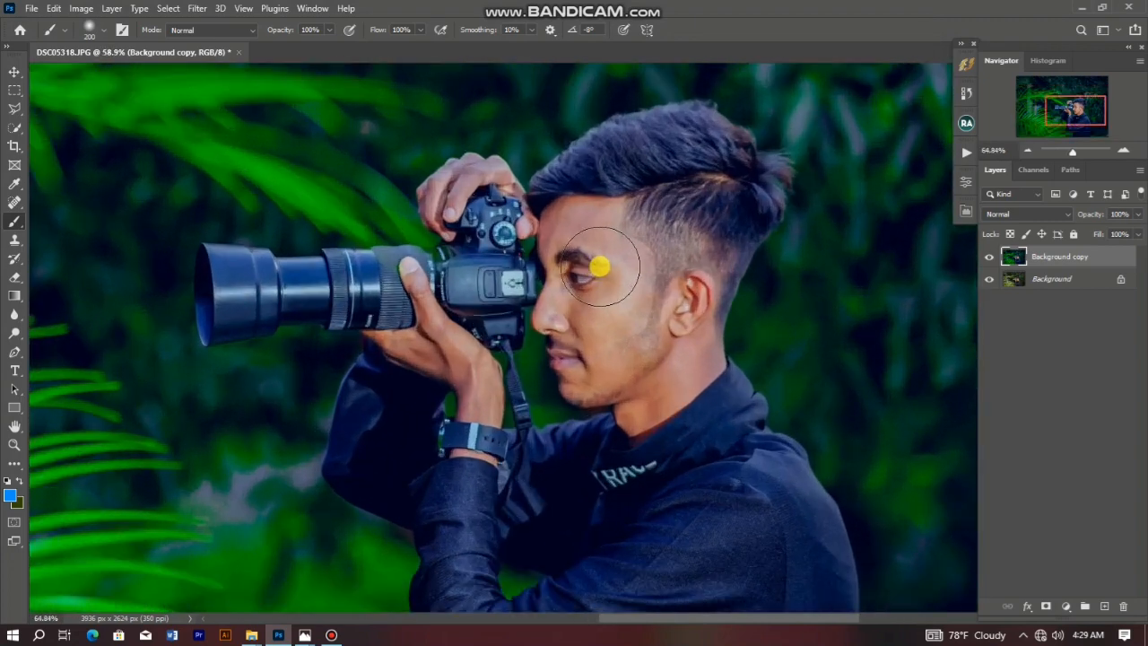
pyautogui.scroll(-2, 622, 261)
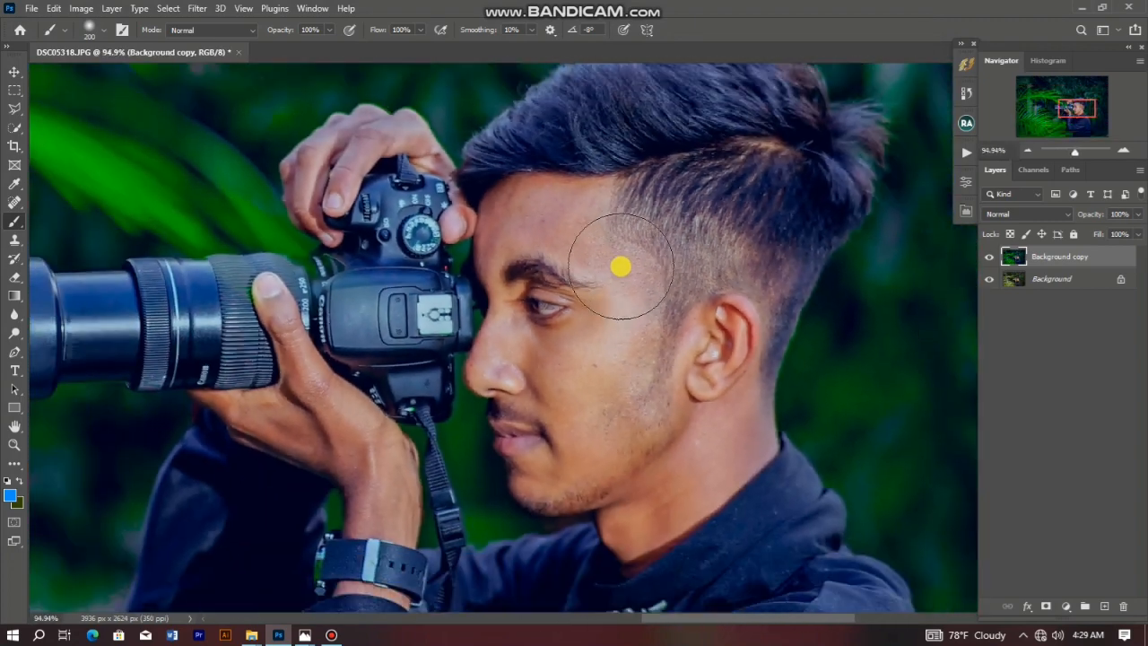
pyautogui.scroll(-6, 586, 305)
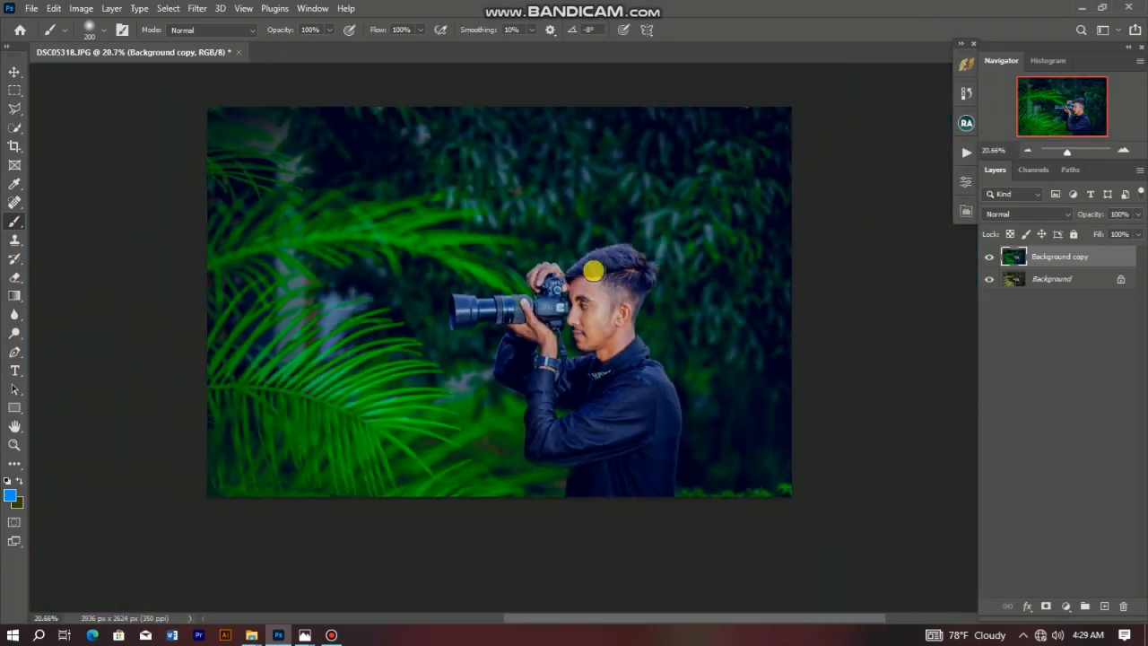
pyautogui.scroll(1, 603, 280)
pyautogui.moveTo(1006, 255); pyautogui.dragTo(1105, 605)
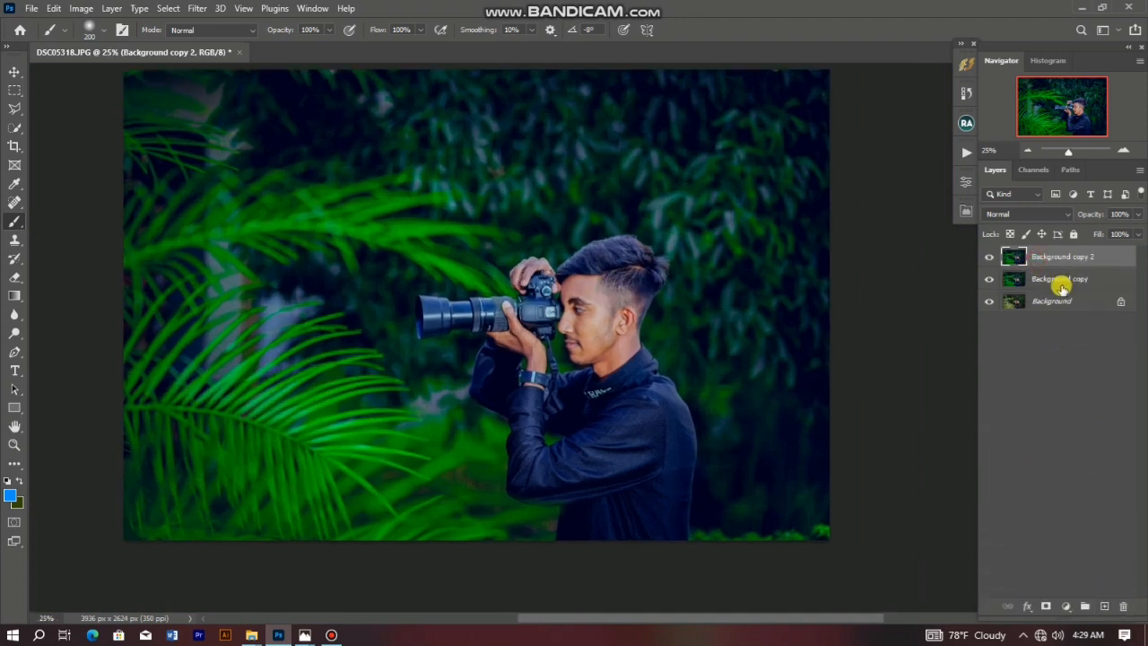
pyautogui.moveTo(1061, 277); pyautogui.dragTo(1105, 606)
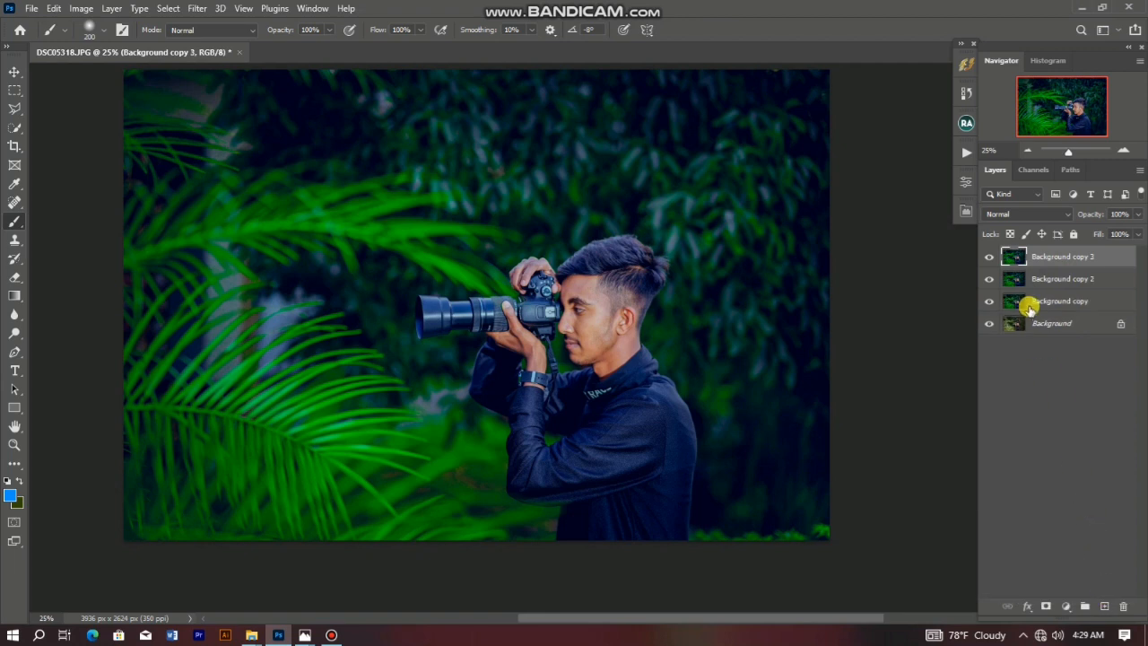
# Step: Apply a Gaussian Blur with a 3.1-pixel radius to the Background copy 2 layer, checking the facial skin in the preview
pyautogui.click(1046, 283)
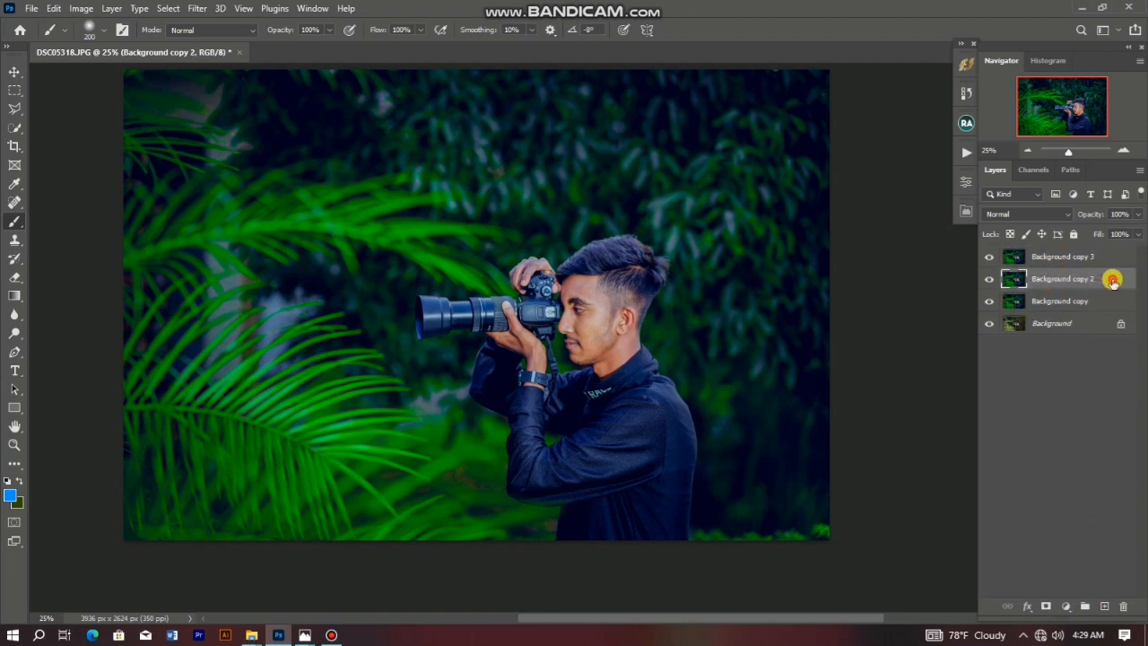
pyautogui.click(197, 8)
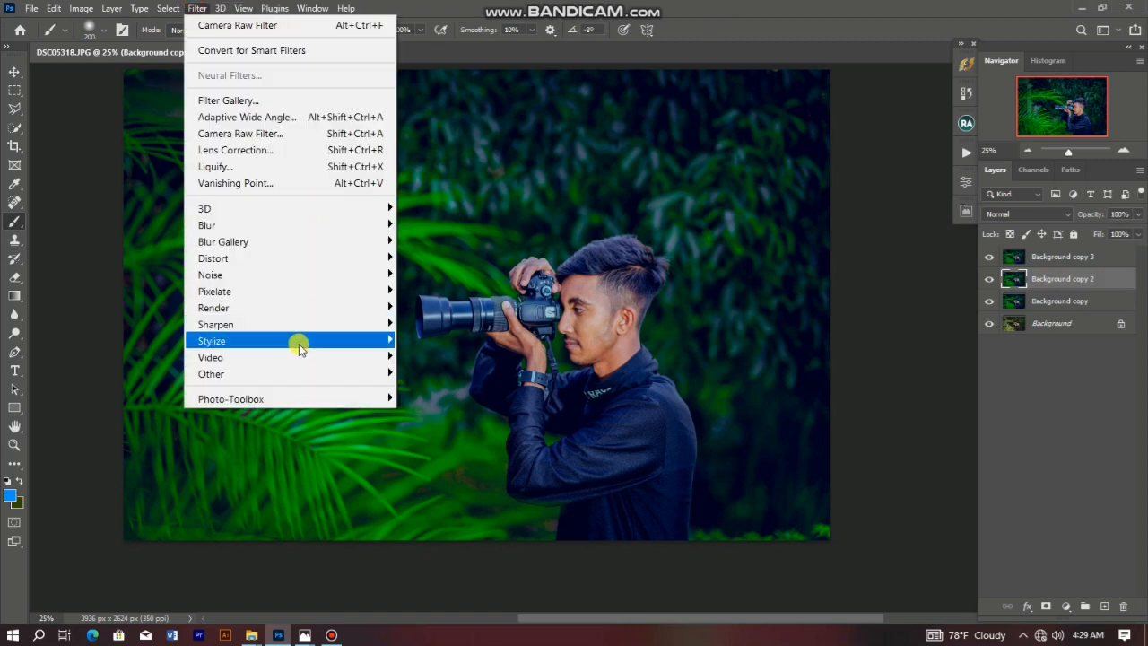
pyautogui.moveTo(236, 231)
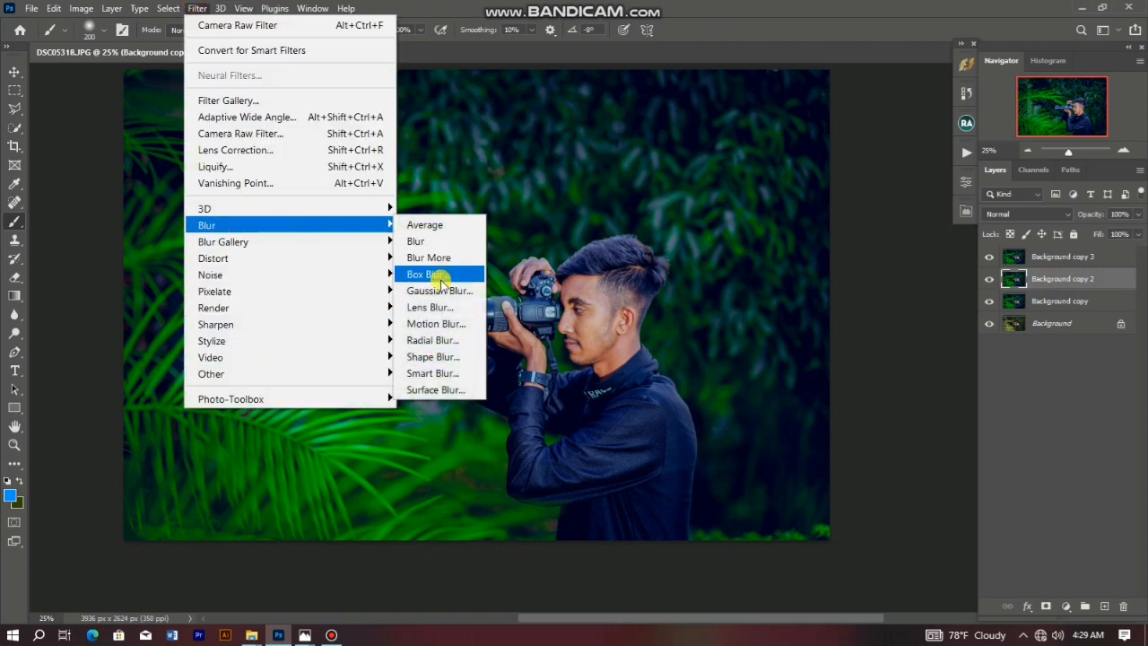
pyautogui.click(435, 291)
pyautogui.moveTo(679, 371); pyautogui.dragTo(679, 372)
pyautogui.moveTo(715, 283); pyautogui.dragTo(461, 430)
pyautogui.moveTo(722, 302); pyautogui.dragTo(760, 243)
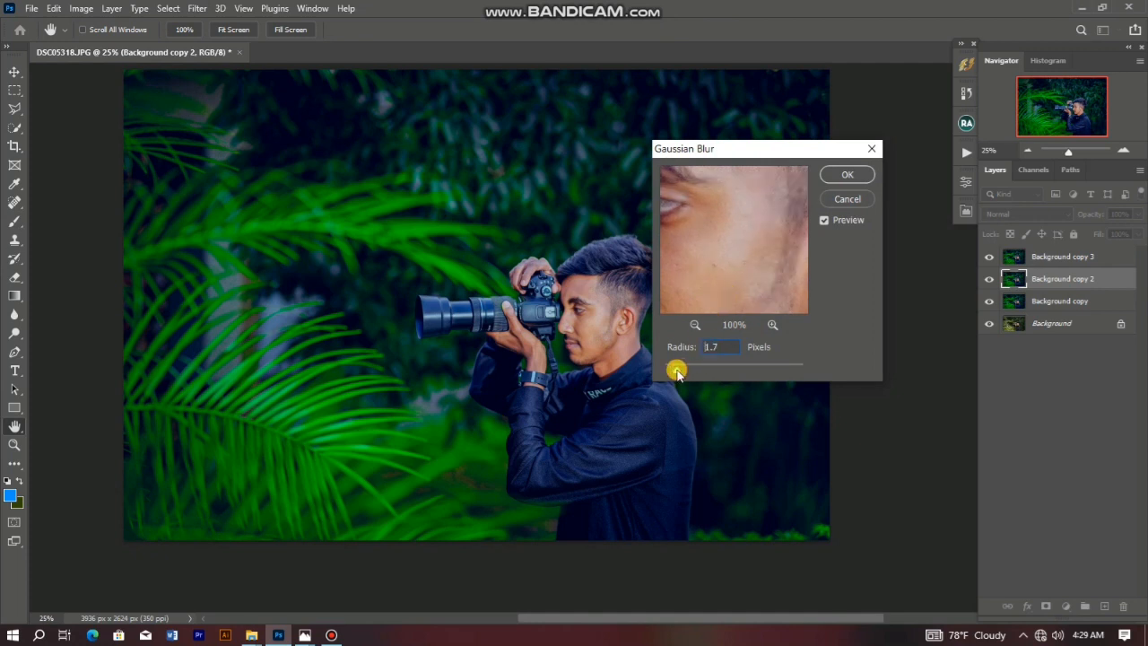
pyautogui.moveTo(676, 374); pyautogui.dragTo(674, 373)
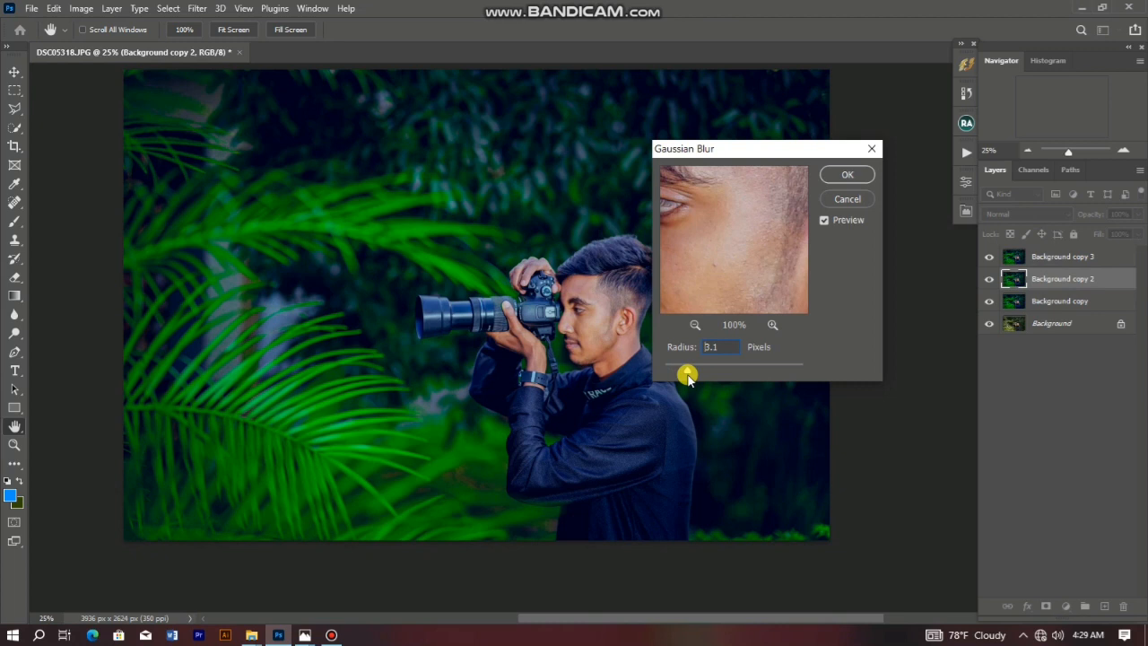
pyautogui.moveTo(718, 269); pyautogui.dragTo(738, 281)
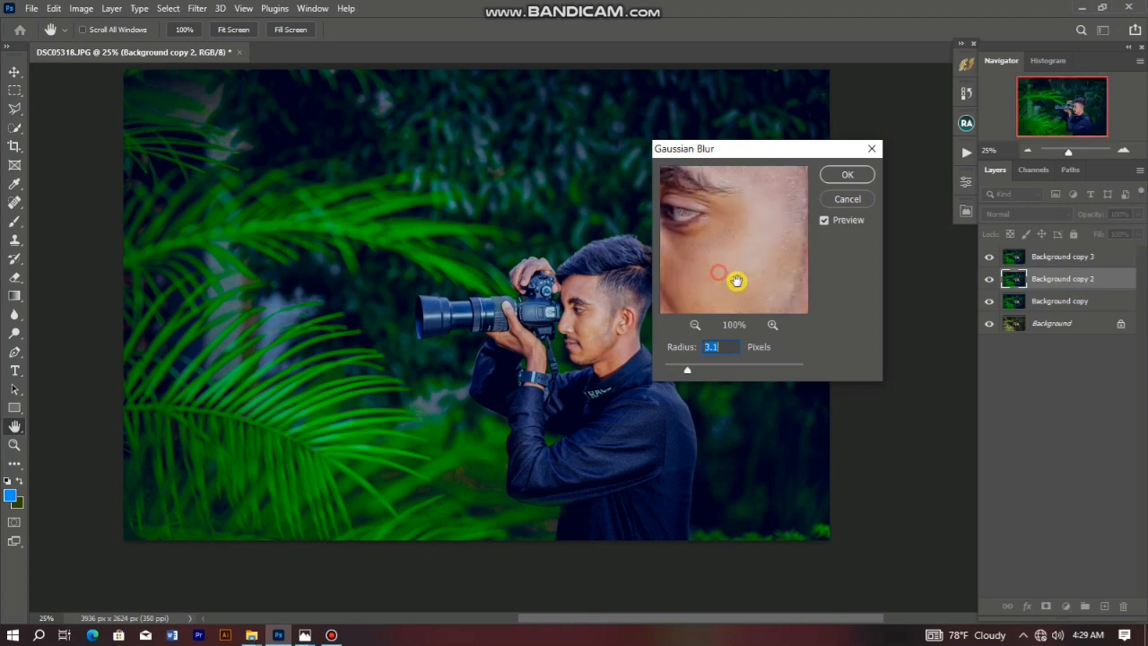
pyautogui.click(834, 176)
pyautogui.press('b')
# Step: Apply a High Pass filter with a 3.2-pixel radius to Background copy 3 and set its blend mode to Linear Light
pyautogui.click(1074, 266)
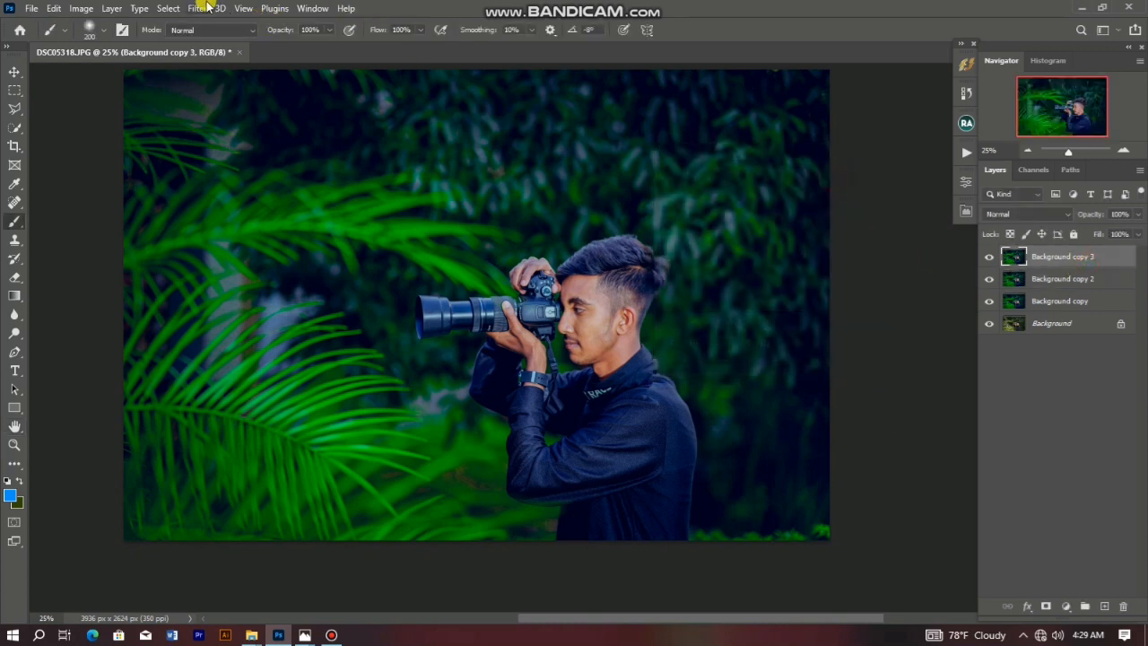
pyautogui.click(205, 8)
pyautogui.moveTo(377, 384)
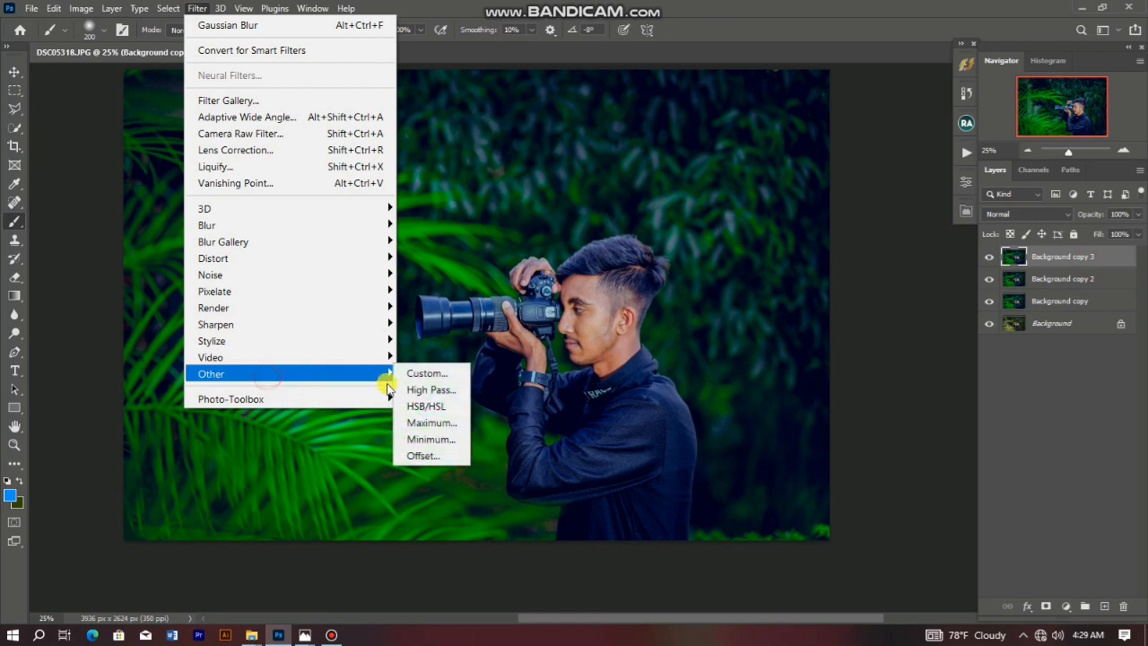
pyautogui.click(429, 390)
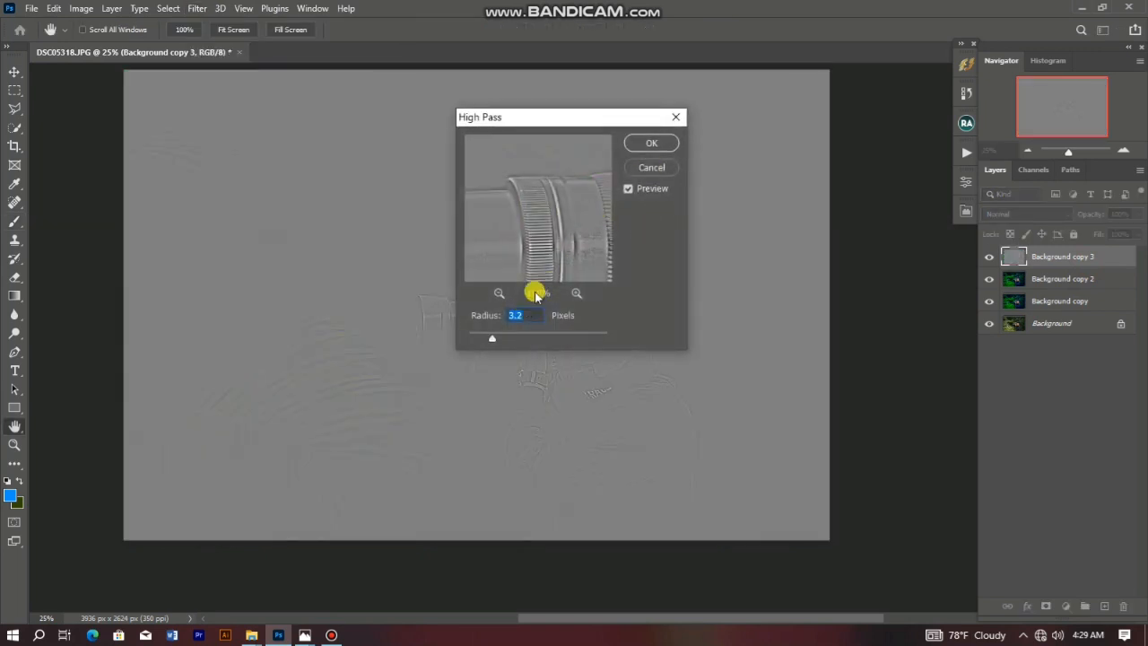
pyautogui.click(642, 145)
pyautogui.click(999, 214)
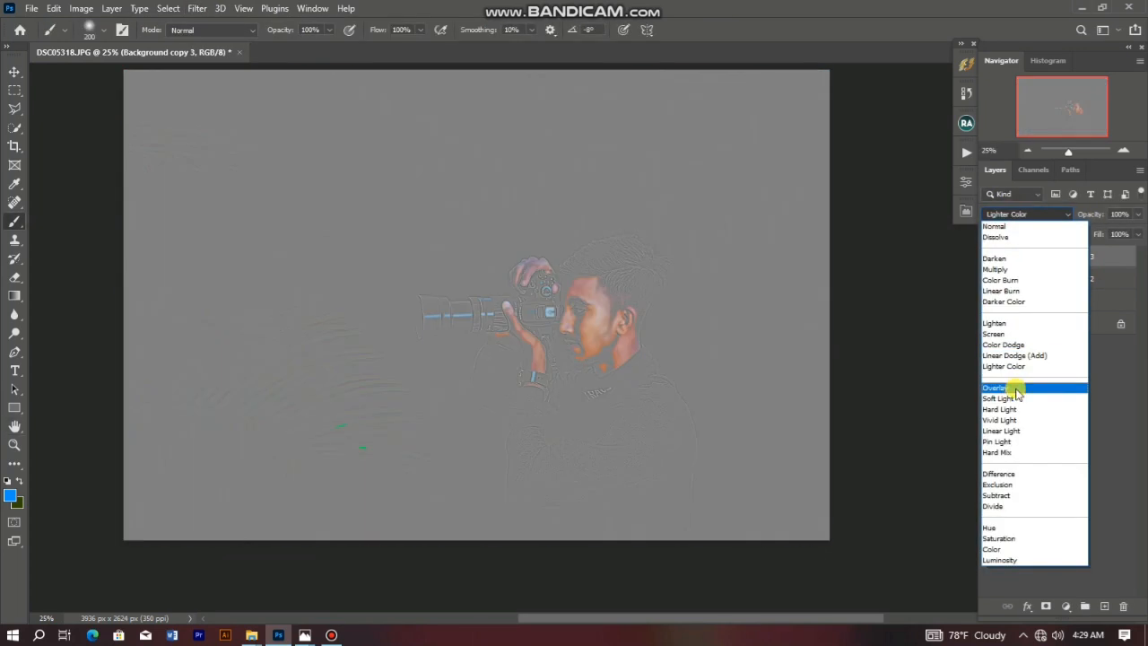
pyautogui.click(1000, 431)
# Step: Inspect the face up close and change the blend mode of Background copy 3 to Vivid Light
pyautogui.moveTo(553, 385); pyautogui.dragTo(669, 258)
pyautogui.scroll(15, 669, 257)
pyautogui.press('[')
pyautogui.press('[')
pyautogui.press('[')
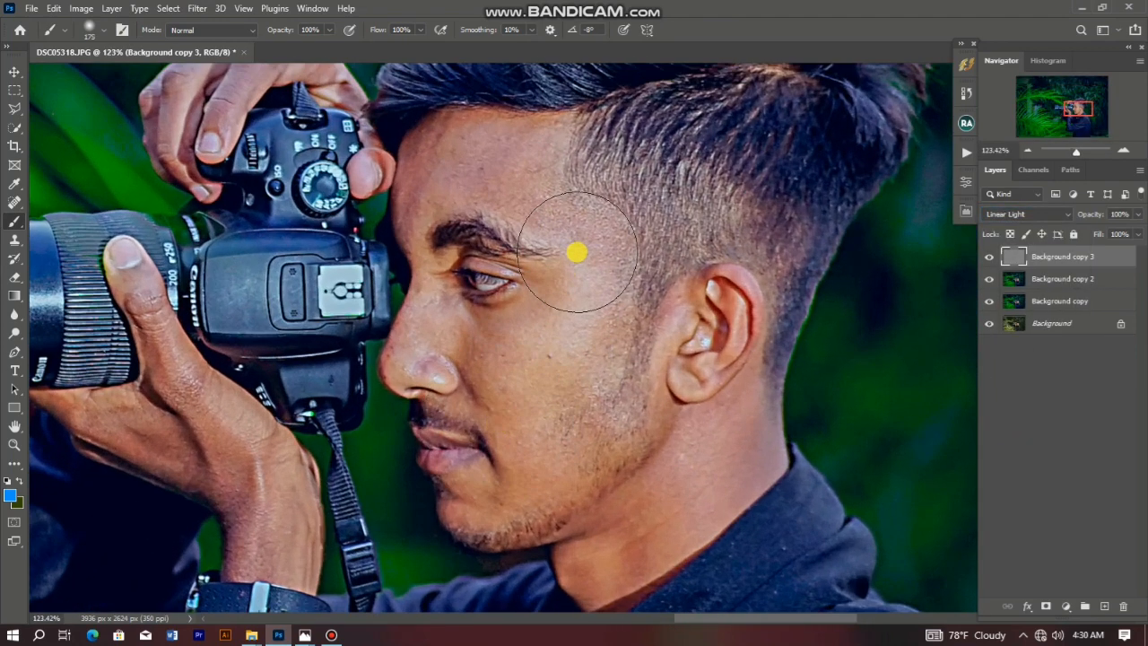
pyautogui.scroll(-5, 583, 266)
pyautogui.scroll(3, 583, 266)
pyautogui.press('[')
pyautogui.click(1011, 215)
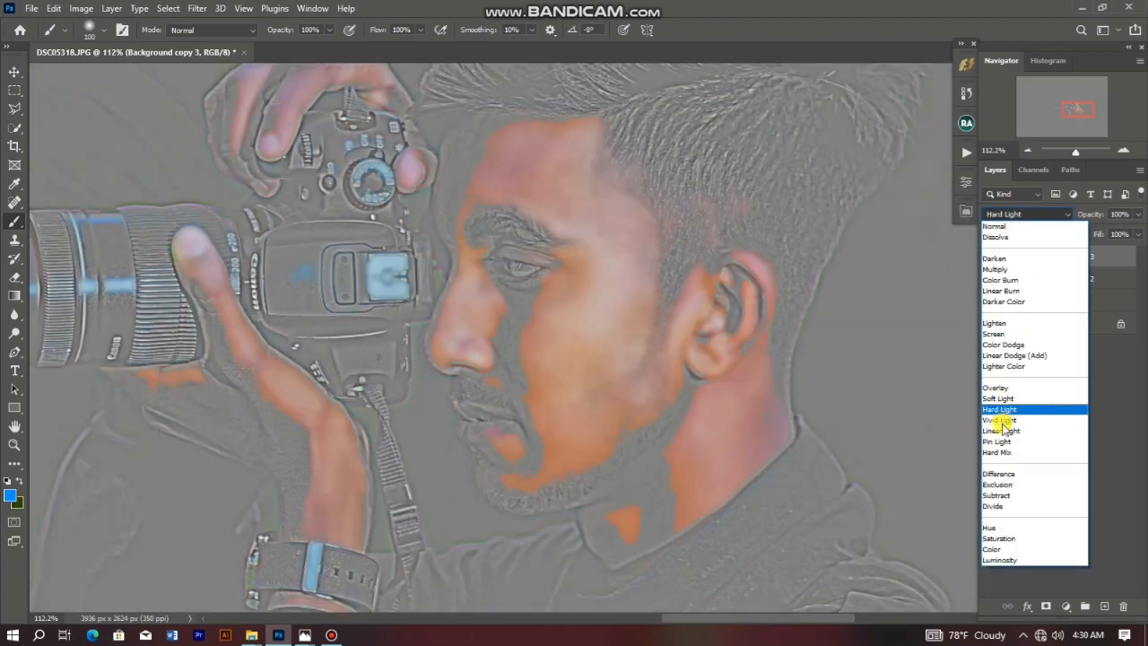
pyautogui.click(1003, 421)
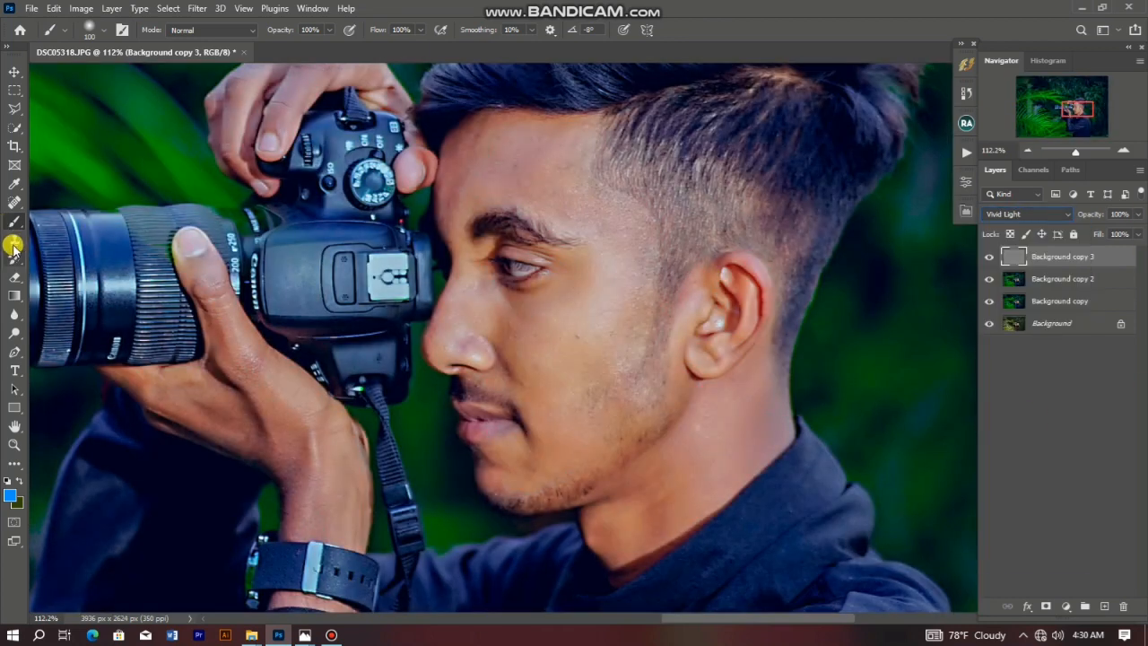
# Step: Switch to the Mixer Brush Tool for blending the skin on the face
pyautogui.rightClick(15, 218)
pyautogui.click(89, 261)
pyautogui.scroll(5, 600, 281)
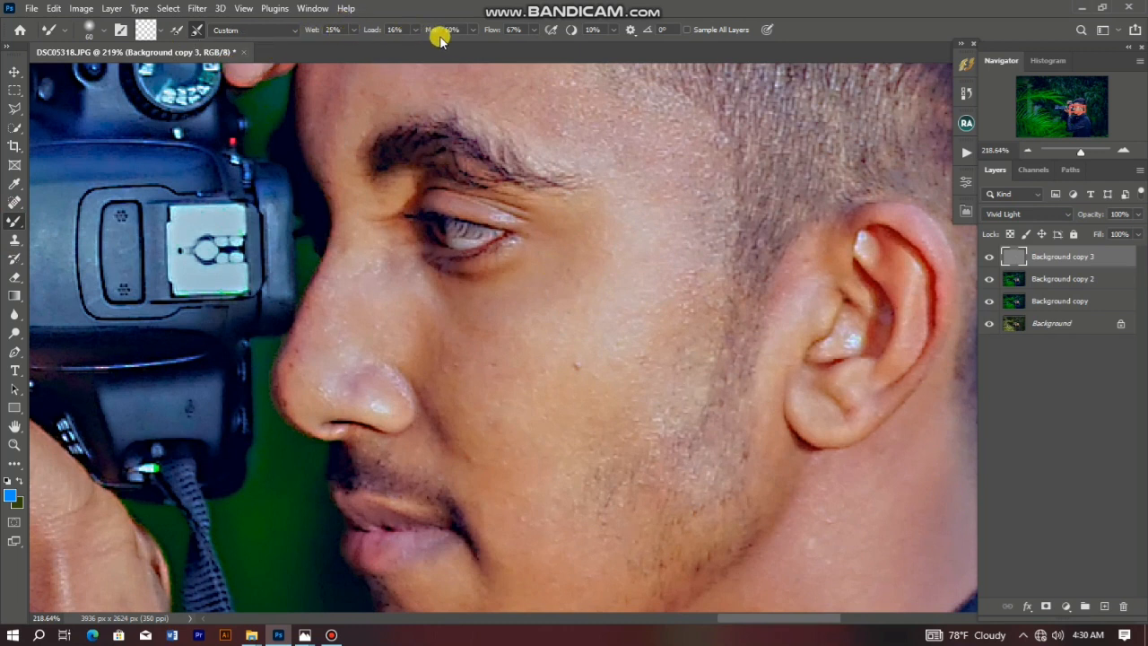
# Step: Try blending the temple skin with the Mixer Brush on the High Pass layer, and with both upper copies selected
pyautogui.scroll(-3, 669, 277)
pyautogui.scroll(2, 661, 236)
pyautogui.moveTo(668, 224)
pyautogui.mouseDown()
pyautogui.moveTo(658, 303)
pyautogui.moveTo(680, 169)
pyautogui.moveTo(670, 200)
pyautogui.moveTo(654, 139)
pyautogui.moveTo(638, 260)
pyautogui.moveTo(611, 309)
pyautogui.moveTo(656, 290)
pyautogui.moveTo(633, 312)
pyautogui.moveTo(632, 335)
pyautogui.moveTo(645, 315)
pyautogui.moveTo(728, 315)
pyautogui.mouseUp()
pyautogui.press(']')
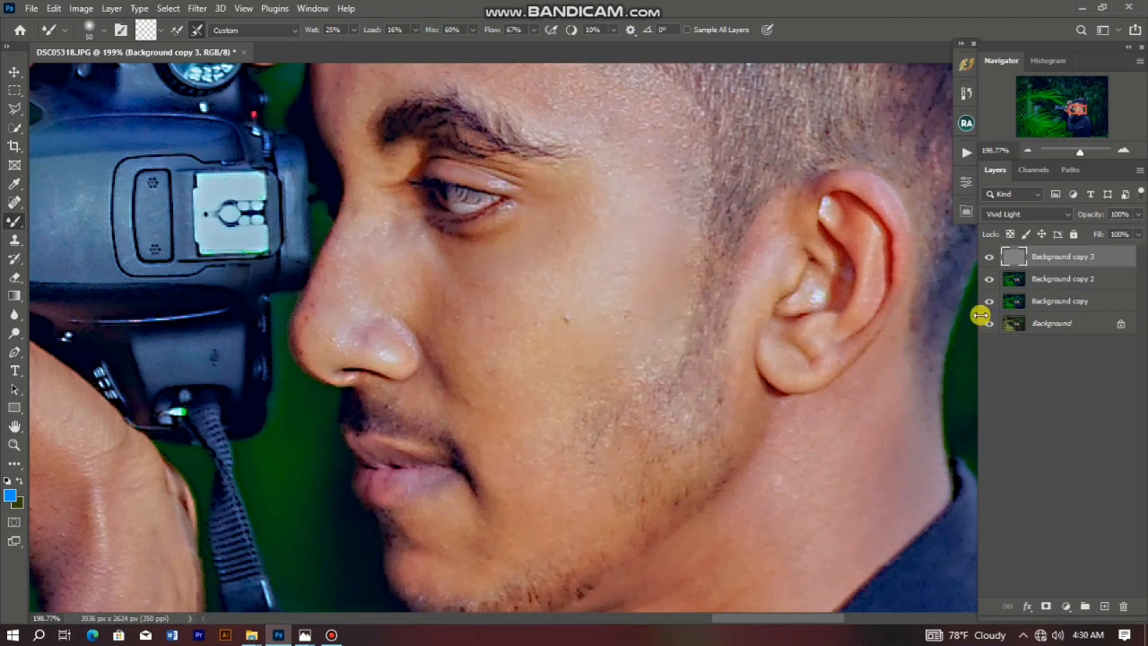
pyautogui.keyDown('ctrl'); pyautogui.click(1054, 280); pyautogui.keyUp('ctrl')
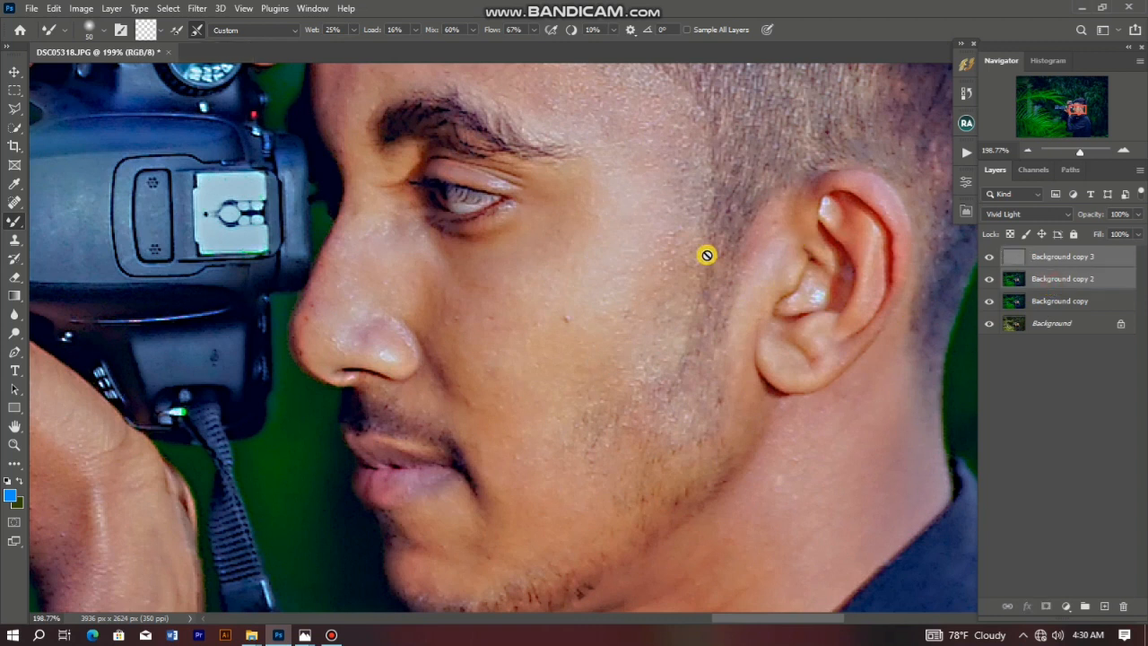
pyautogui.click(655, 242)
pyautogui.click(579, 238)
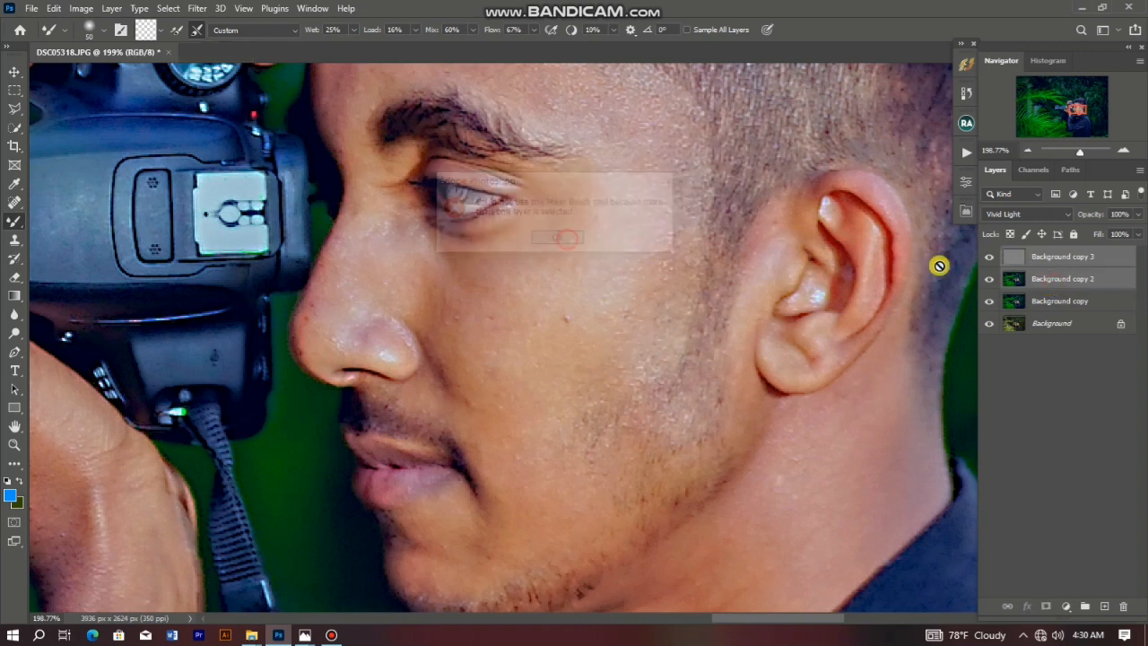
# Step: Blend the skin on the temple and upper cheek with the Mixer Brush on the Background copy 2 layer
pyautogui.click(1012, 278)
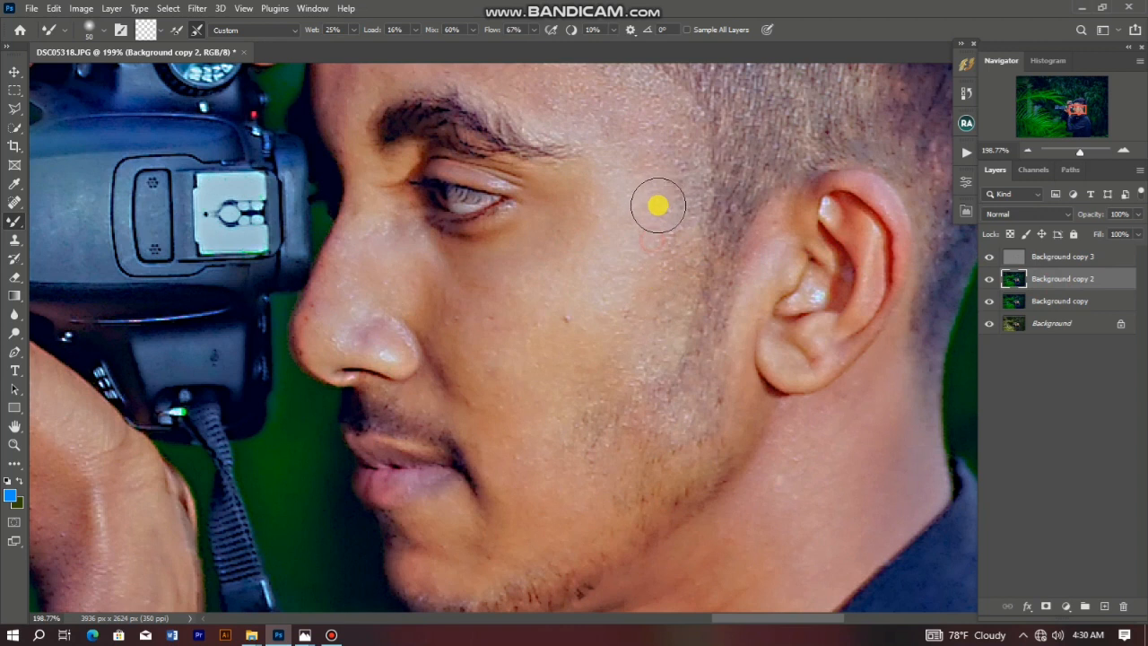
pyautogui.scroll(-3, 643, 359)
pyautogui.scroll(3, 602, 238)
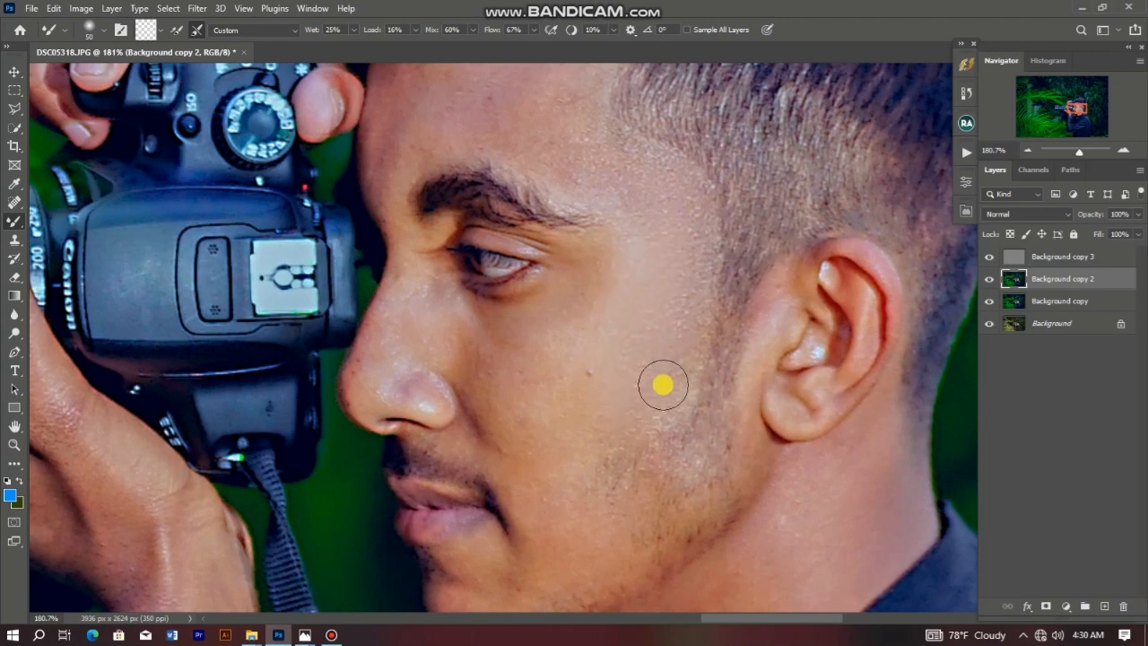
pyautogui.scroll(-3, 682, 369)
pyautogui.scroll(3, 569, 244)
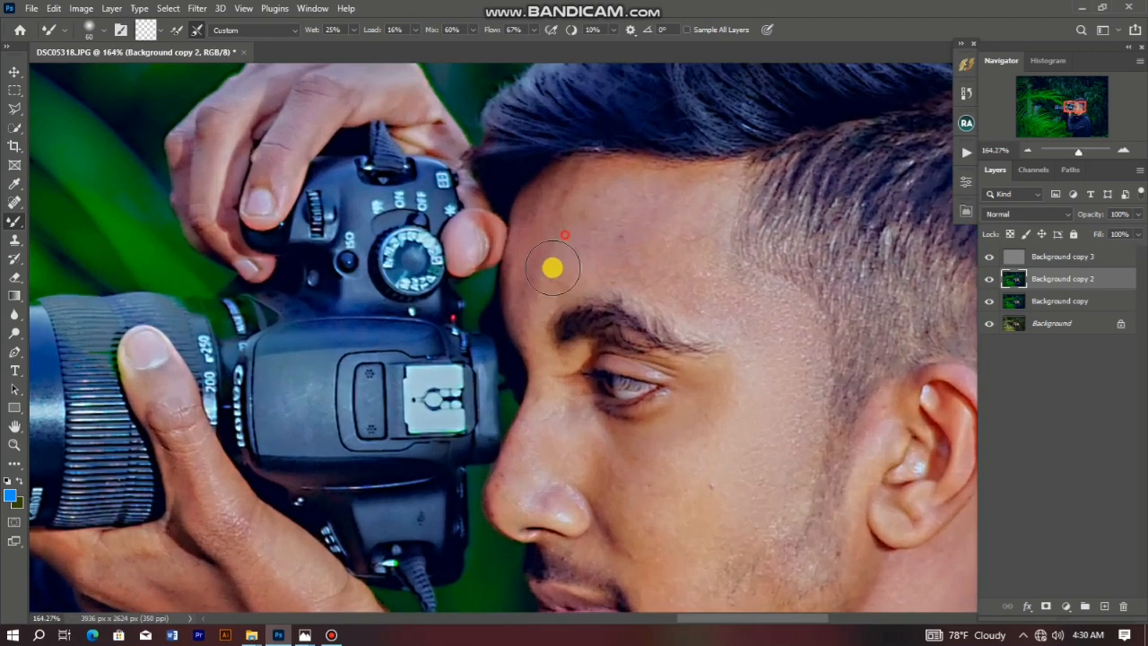
# Step: Smooth the forehead skin between the eyebrow and hairline with Mixer Brush strokes on Background copy 2
pyautogui.moveTo(532, 273)
pyautogui.mouseDown()
pyautogui.moveTo(525, 304)
pyautogui.moveTo(557, 191)
pyautogui.moveTo(555, 205)
pyautogui.moveTo(583, 204)
pyautogui.moveTo(563, 190)
pyautogui.moveTo(575, 186)
pyautogui.moveTo(548, 217)
pyautogui.moveTo(551, 199)
pyautogui.moveTo(573, 209)
pyautogui.moveTo(609, 266)
pyautogui.mouseUp()
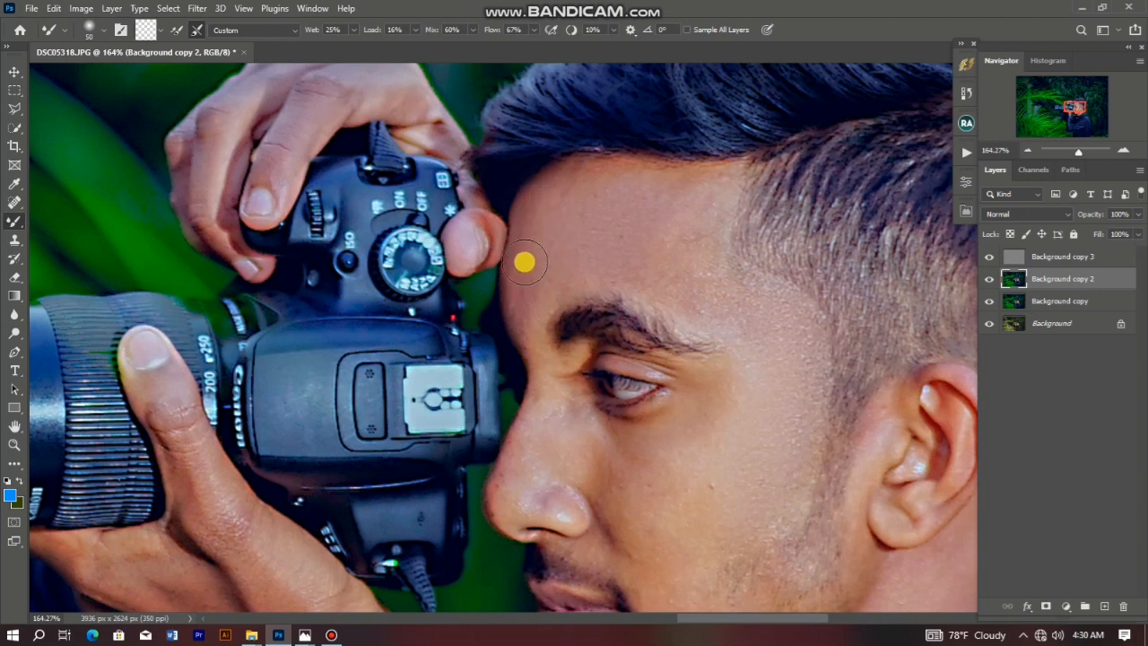
pyautogui.moveTo(570, 184)
pyautogui.mouseDown()
pyautogui.moveTo(544, 191)
pyautogui.moveTo(599, 172)
pyautogui.moveTo(578, 190)
pyautogui.moveTo(663, 191)
pyautogui.moveTo(614, 185)
pyautogui.moveTo(667, 174)
pyautogui.mouseUp()
pyautogui.moveTo(659, 210)
pyautogui.mouseDown()
pyautogui.moveTo(656, 238)
pyautogui.moveTo(670, 212)
pyautogui.moveTo(689, 244)
pyautogui.moveTo(707, 180)
pyautogui.moveTo(693, 276)
pyautogui.moveTo(642, 267)
pyautogui.moveTo(676, 290)
pyautogui.moveTo(607, 236)
pyautogui.moveTo(661, 253)
pyautogui.mouseUp()
pyautogui.moveTo(604, 195)
pyautogui.mouseDown()
pyautogui.moveTo(564, 207)
pyautogui.moveTo(543, 246)
pyautogui.mouseUp()
pyautogui.scroll(-3, 543, 246)
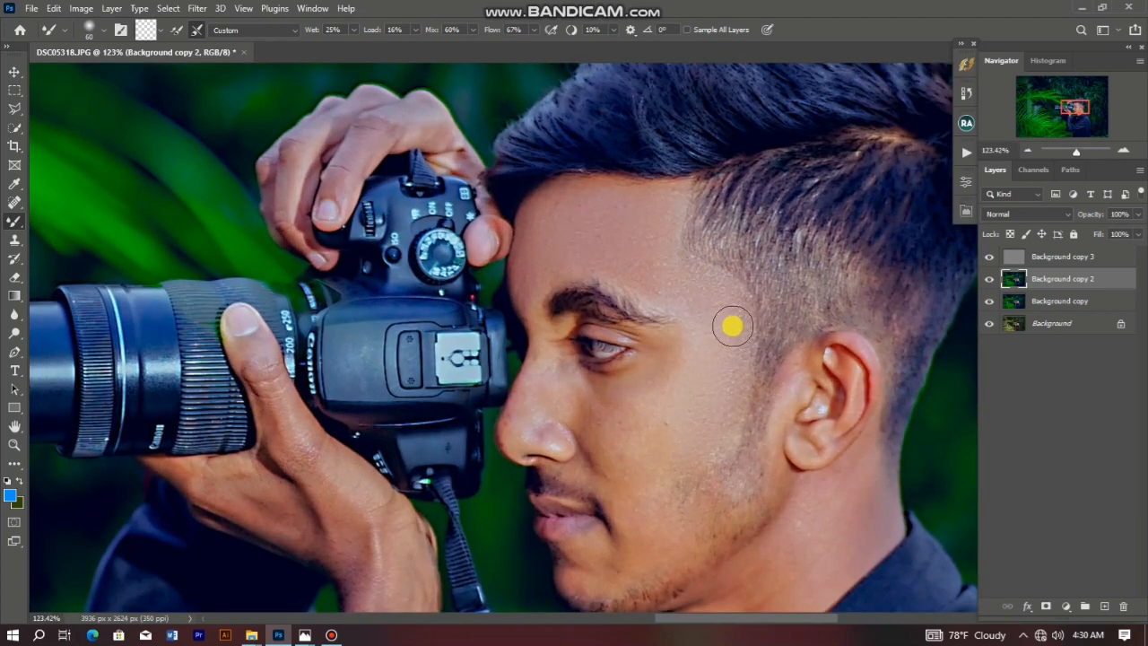
pyautogui.scroll(-2, 592, 313)
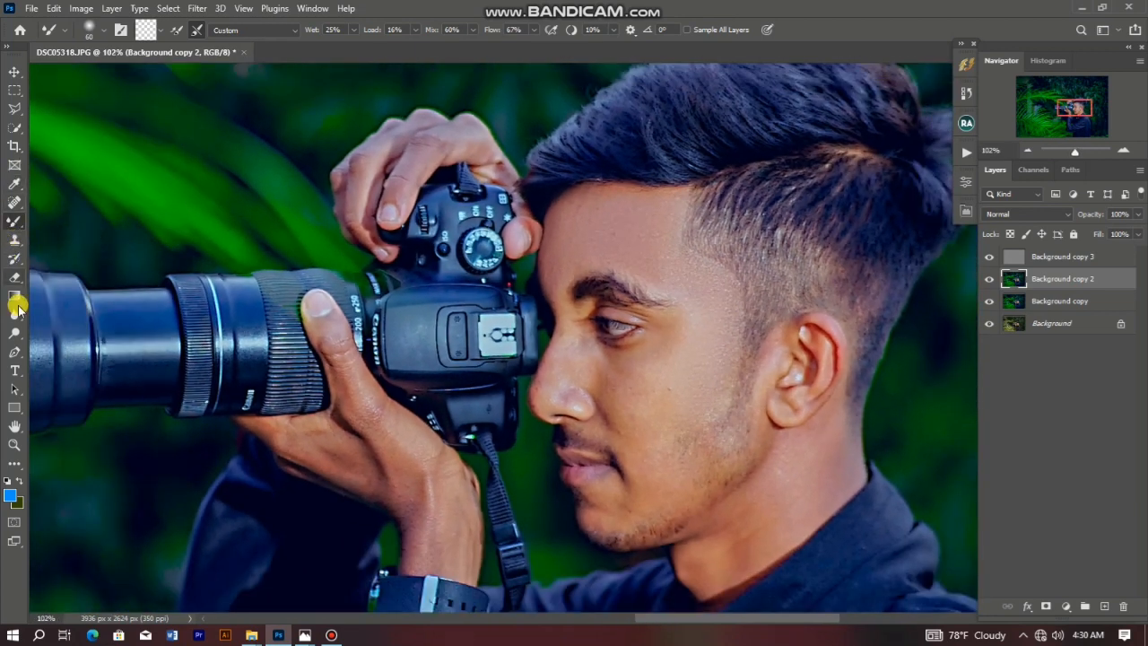
# Step: Draw a closed Pen path around the side of the forehead, temple and cheek, and convert it to a selection
pyautogui.click(12, 354)
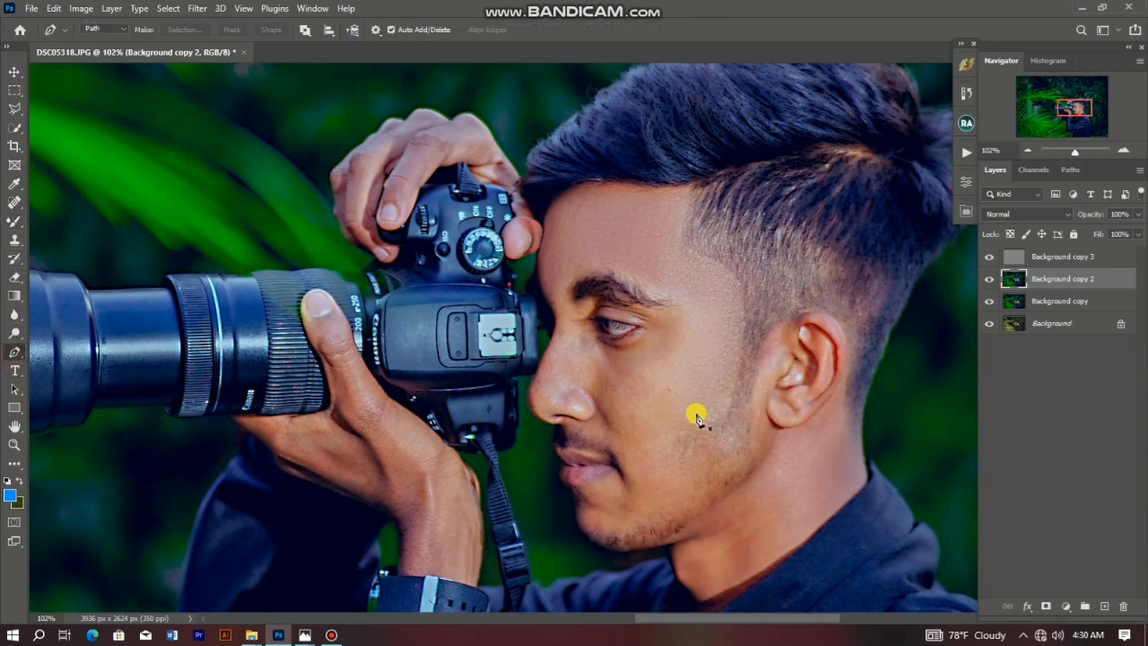
pyautogui.scroll(3, 674, 423)
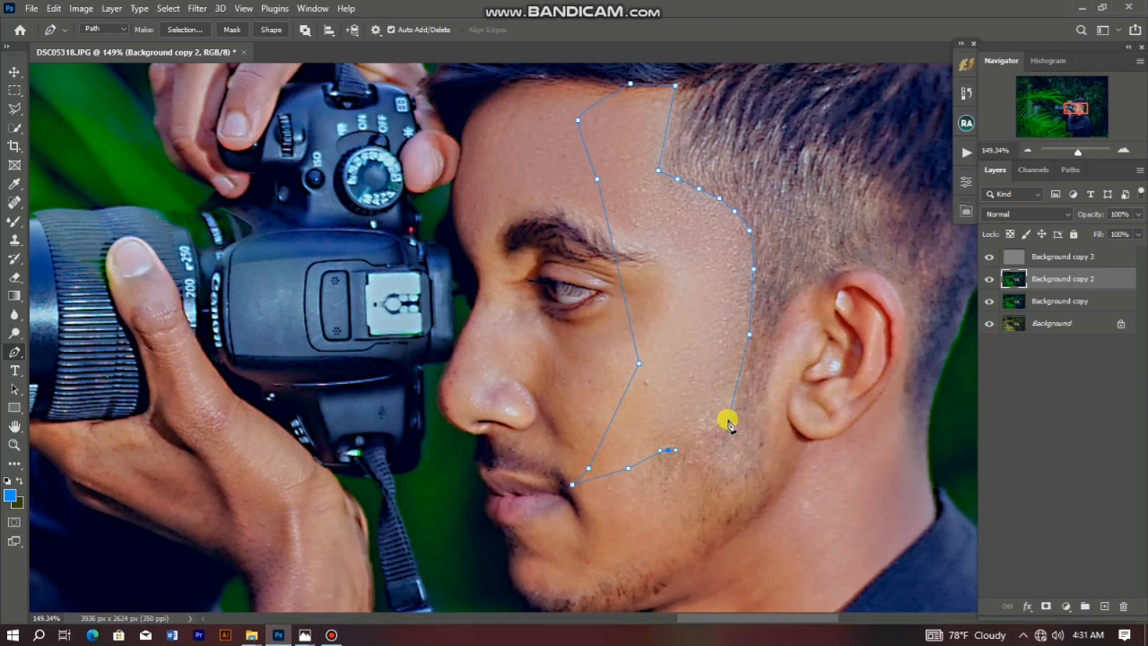
pyautogui.rightClick(720, 370)
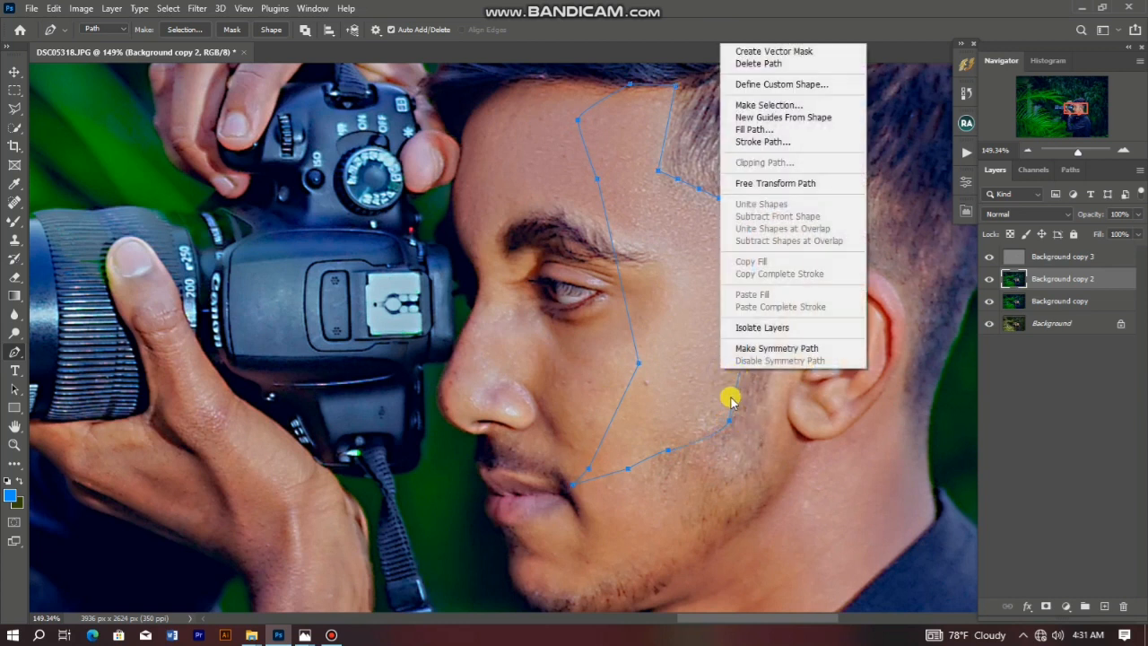
pyautogui.click(697, 185)
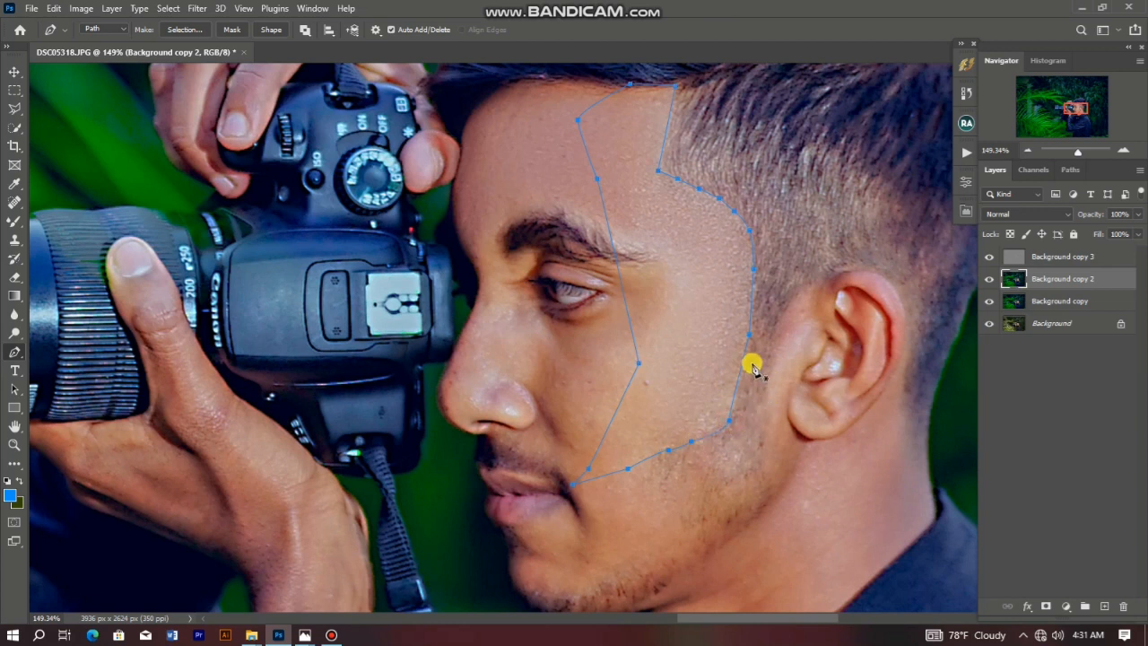
pyautogui.rightClick(731, 332)
pyautogui.click(762, 72)
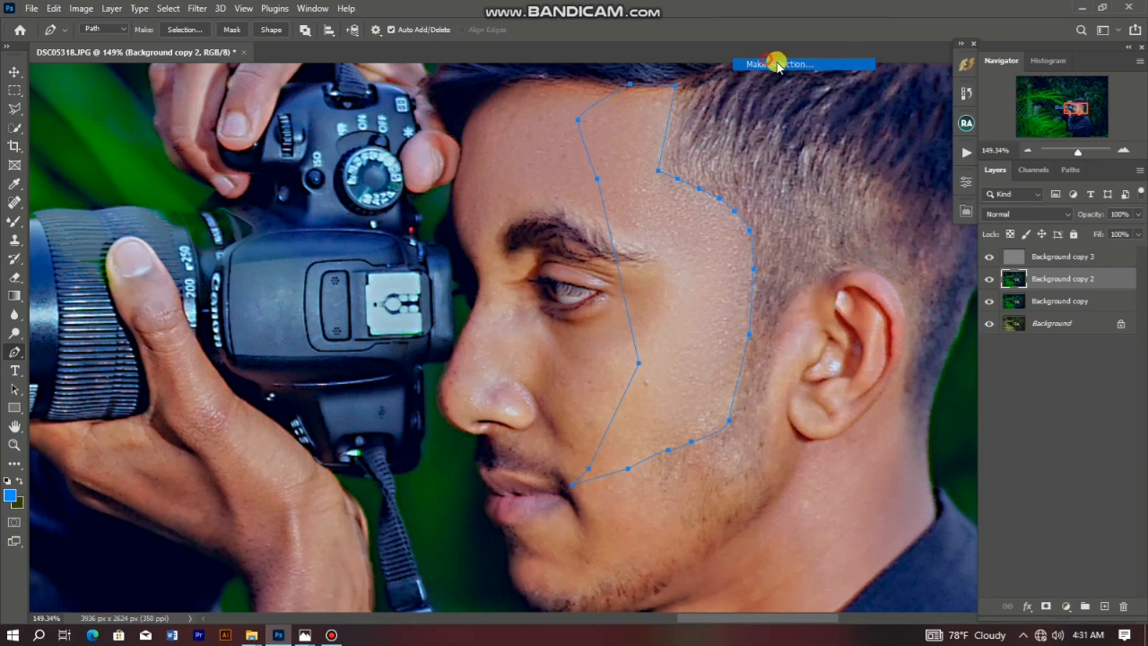
pyautogui.click(652, 164)
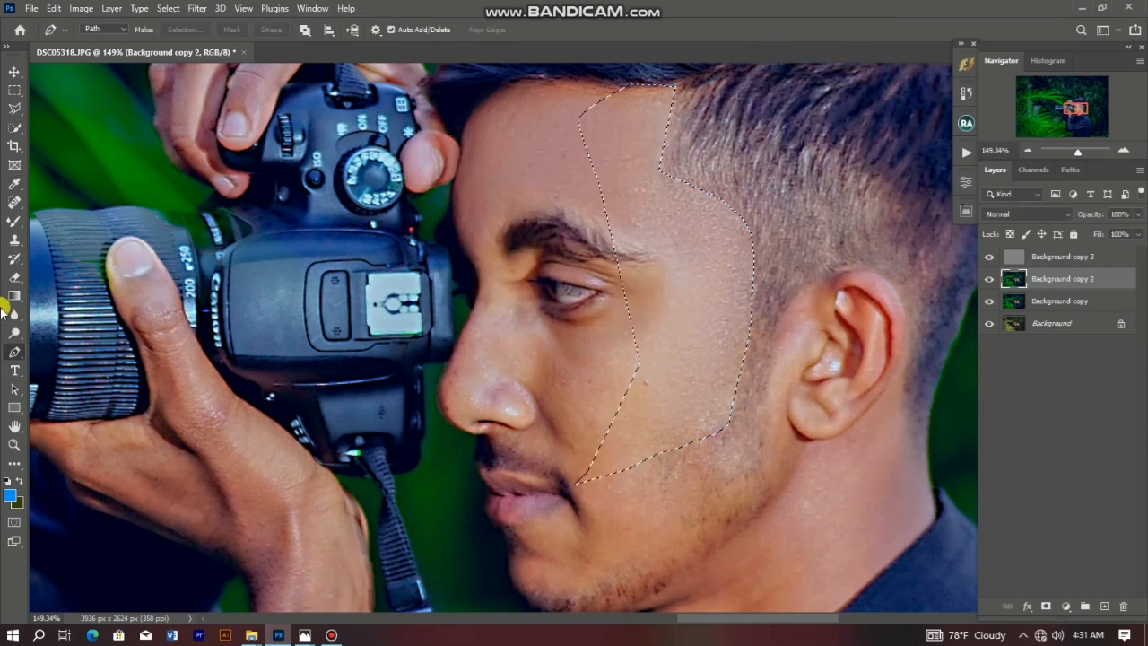
# Step: Blend the skin inside the selected temple and cheek area with a 70-pixel Mixer Brush and remove the selection
pyautogui.click(13, 220)
pyautogui.scroll(2, 529, 326)
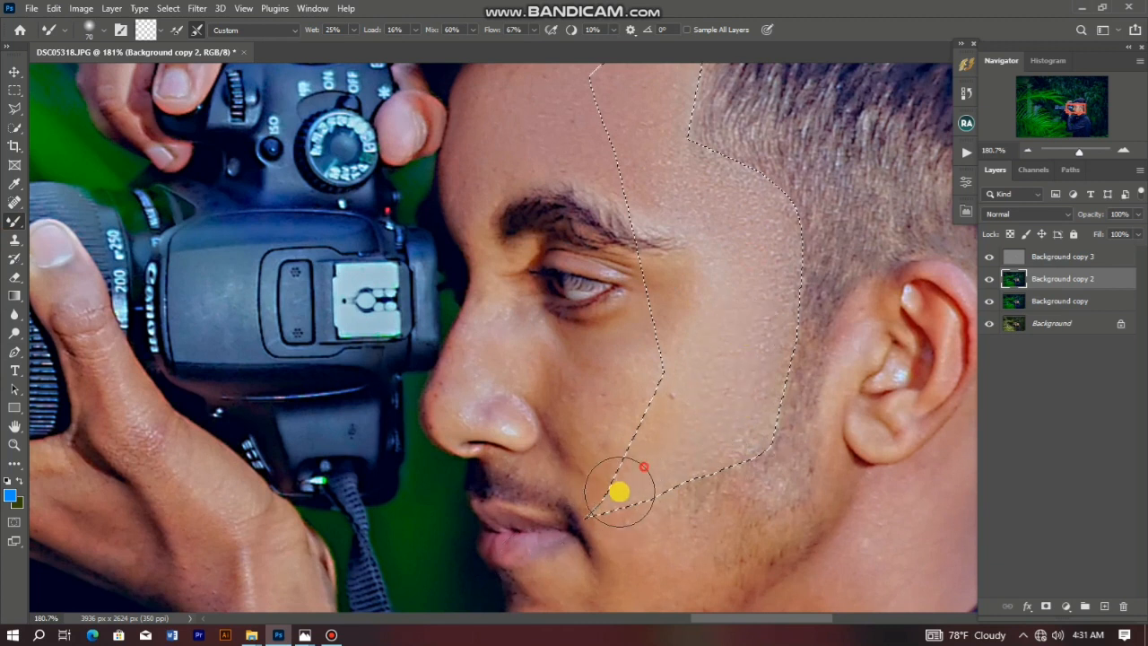
pyautogui.scroll(-1, 603, 517)
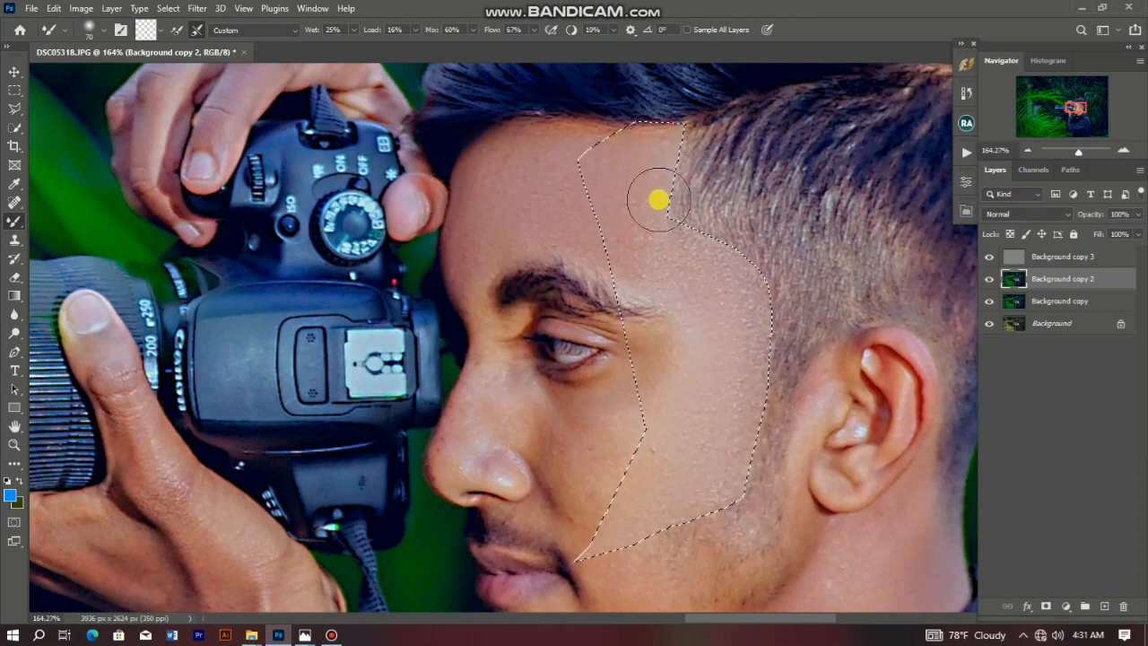
pyautogui.scroll(-8, 682, 174)
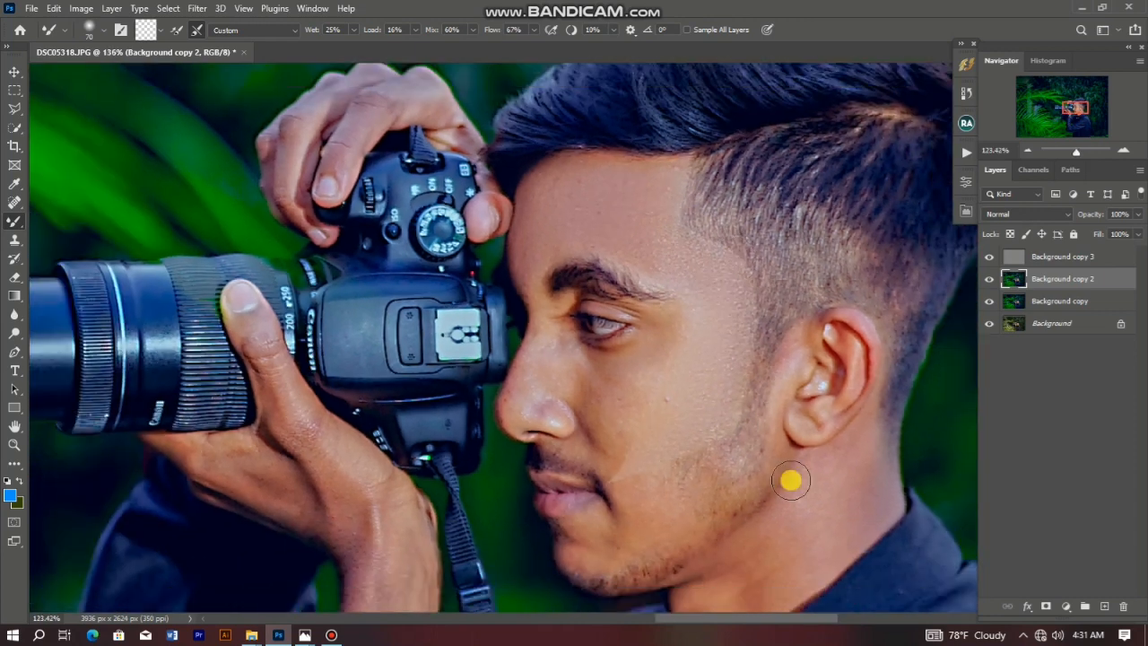
# Step: Blend the cheek skin between the eye, nose and mouth with the Mixer Brush on the Background copy 2 layer
pyautogui.scroll(6, 690, 428)
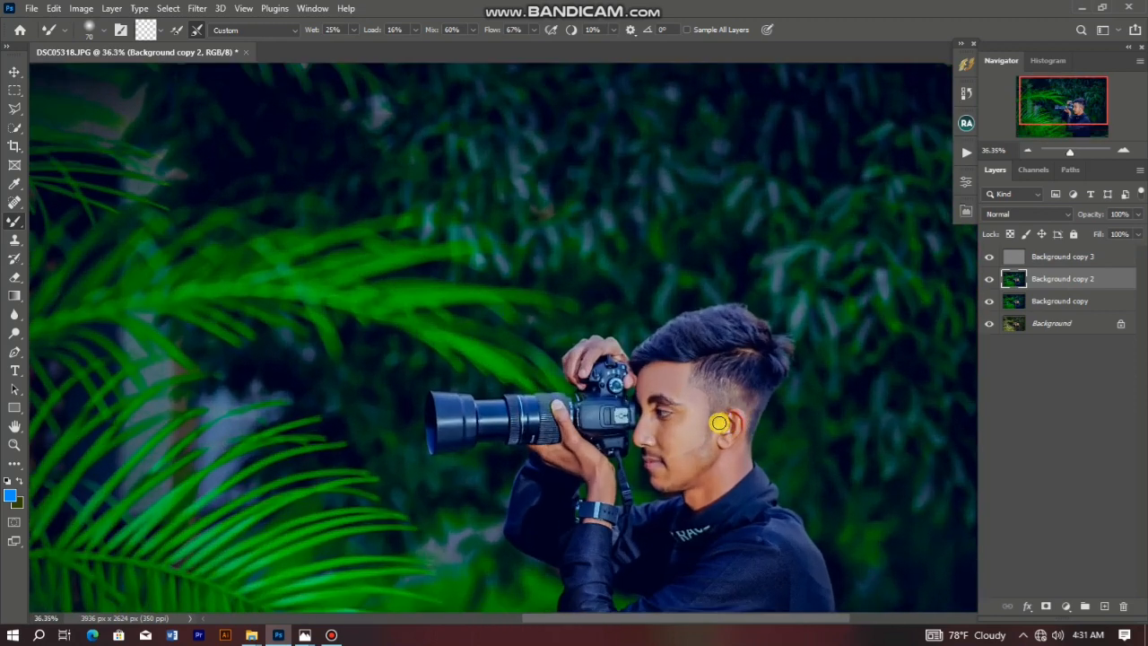
pyautogui.scroll(2, 669, 432)
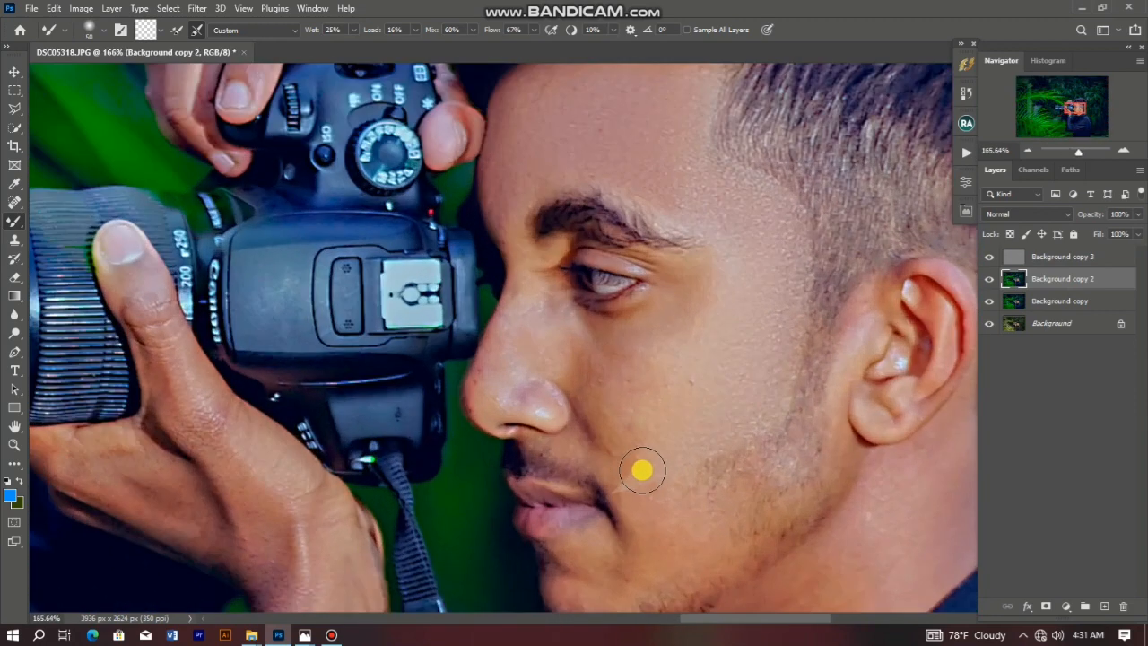
pyautogui.scroll(1, 643, 470)
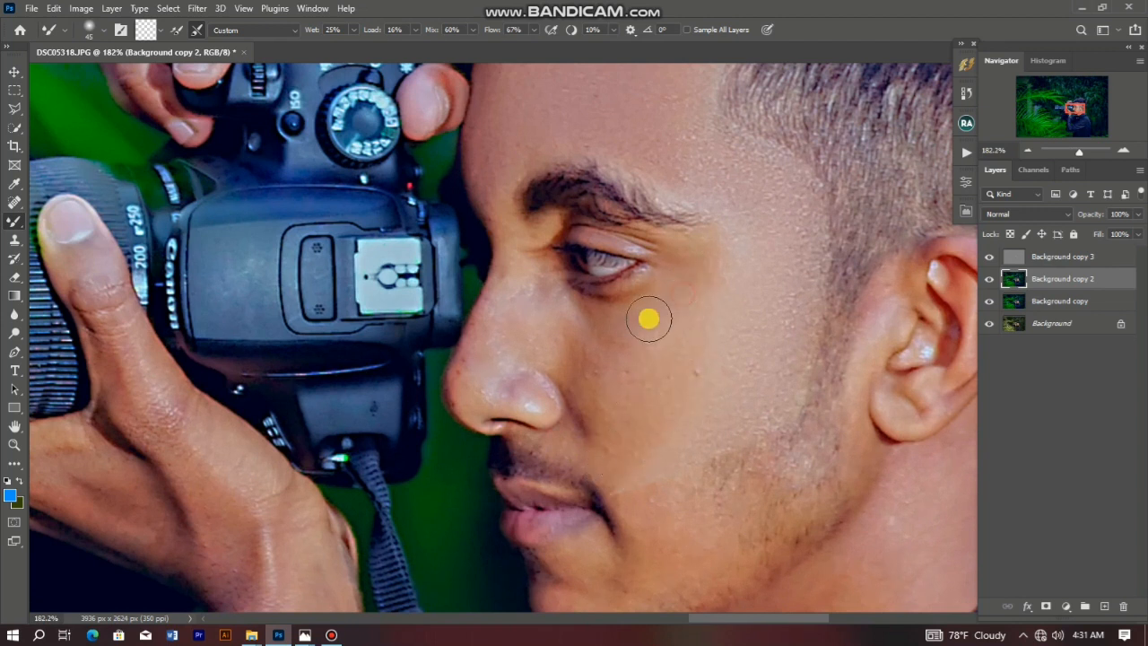
pyautogui.scroll(-2, 599, 340)
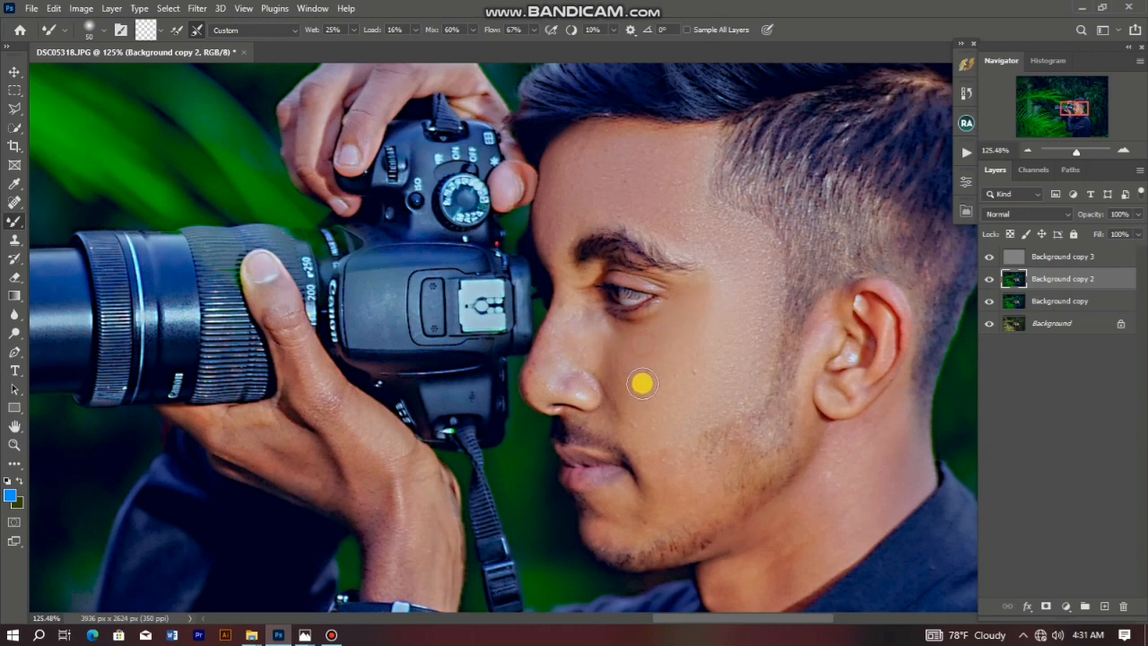
pyautogui.scroll(-2, 687, 367)
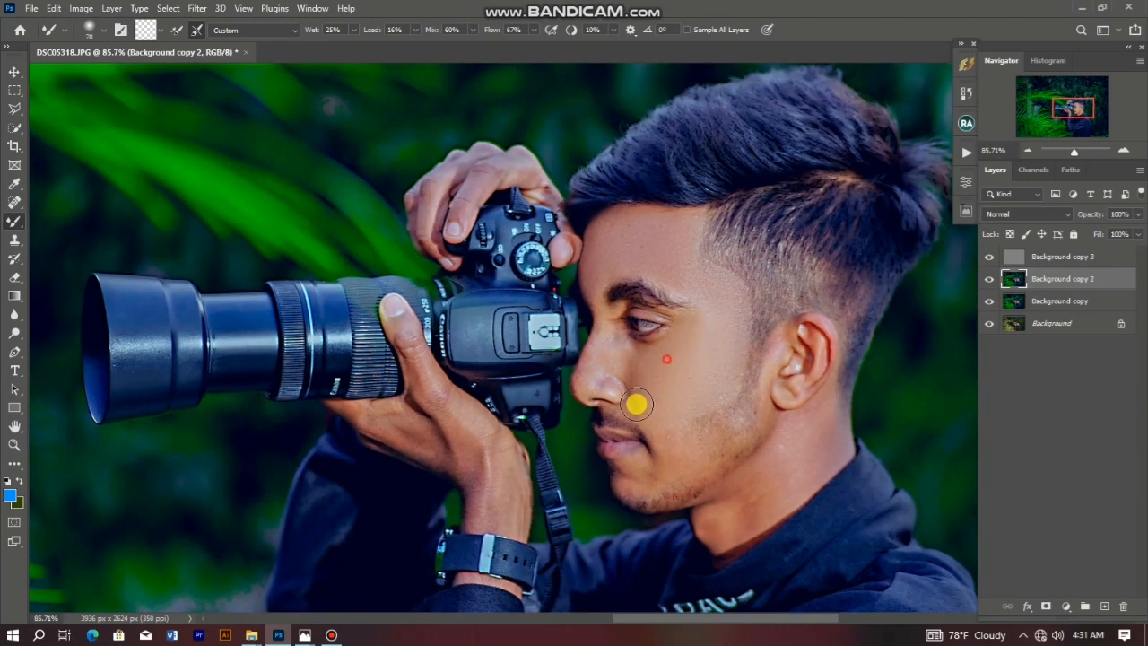
pyautogui.scroll(-3, 646, 376)
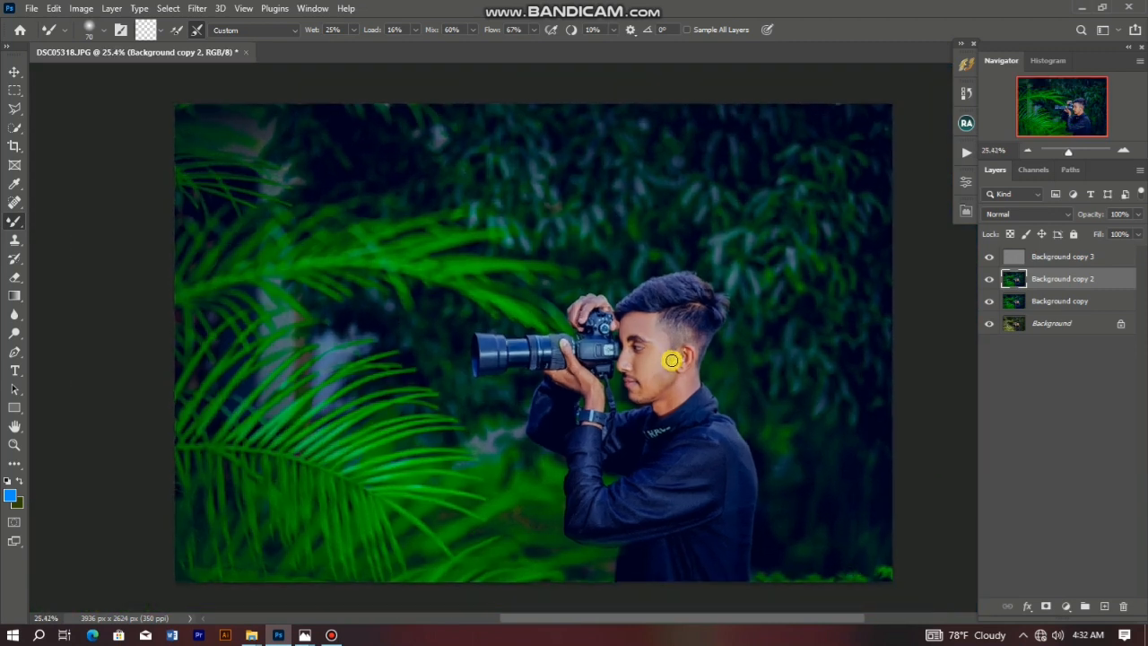
# Step: Smooth the skin and highlights along the nose with a 40-pixel Mixer Brush
pyautogui.scroll(4, 664, 375)
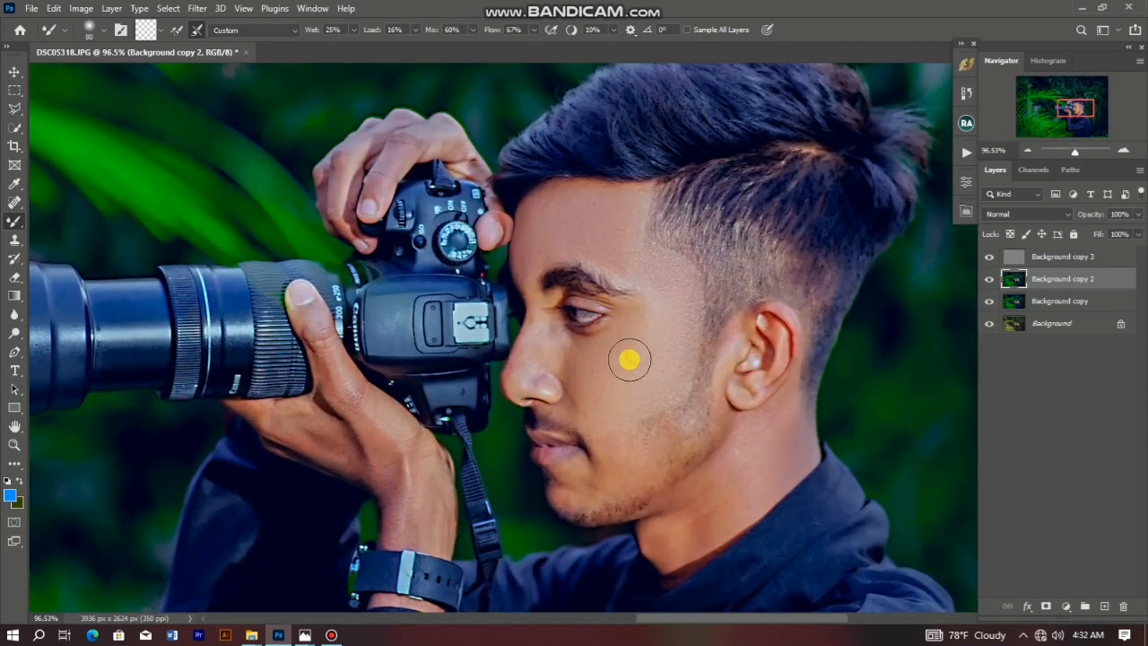
pyautogui.scroll(2, 532, 333)
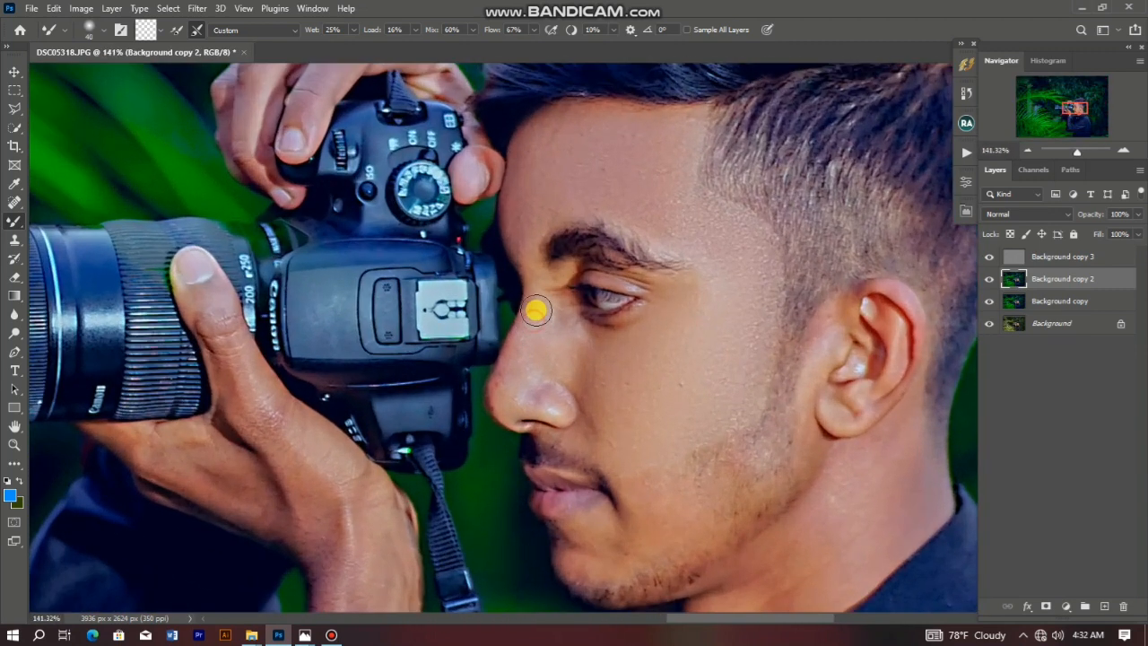
pyautogui.moveTo(533, 388); pyautogui.dragTo(548, 403)
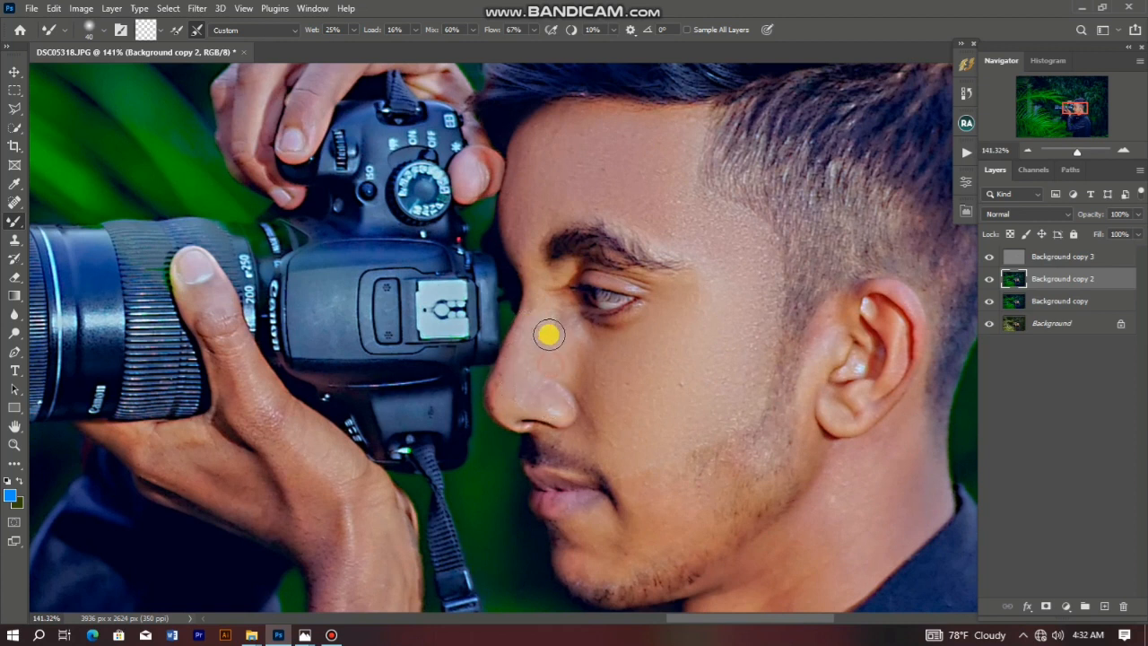
# Step: Blend the skin under the eye and down the lower cheek to the chin with a 45-pixel Mixer Brush
pyautogui.scroll(1, 690, 349)
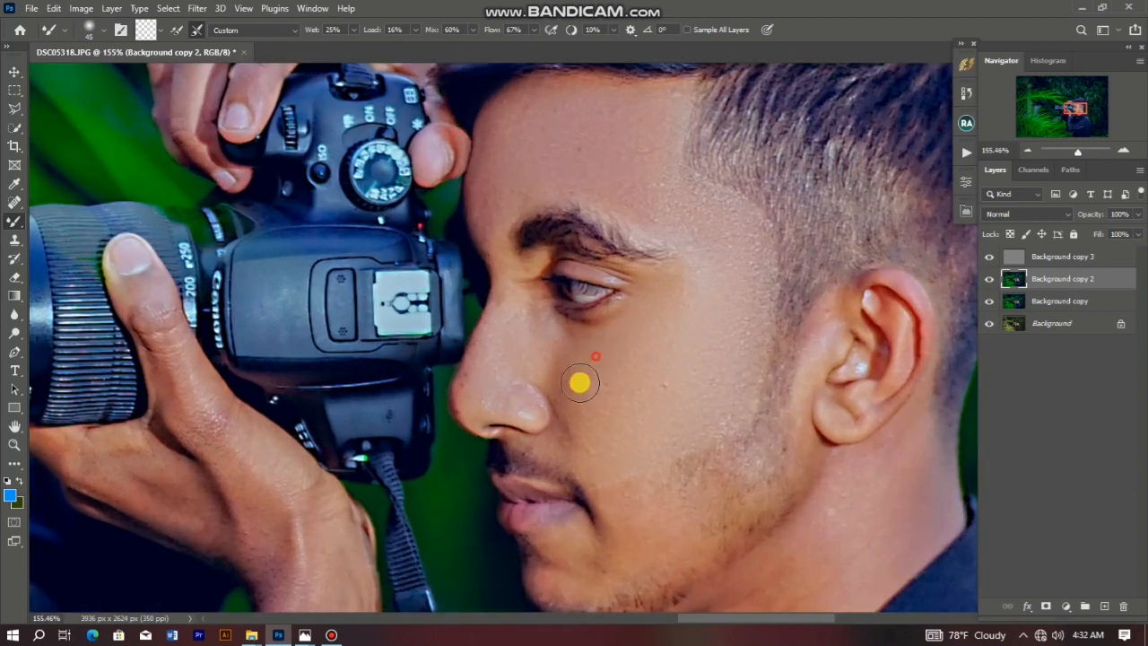
pyautogui.scroll(-2, 627, 336)
pyautogui.scroll(2, 674, 536)
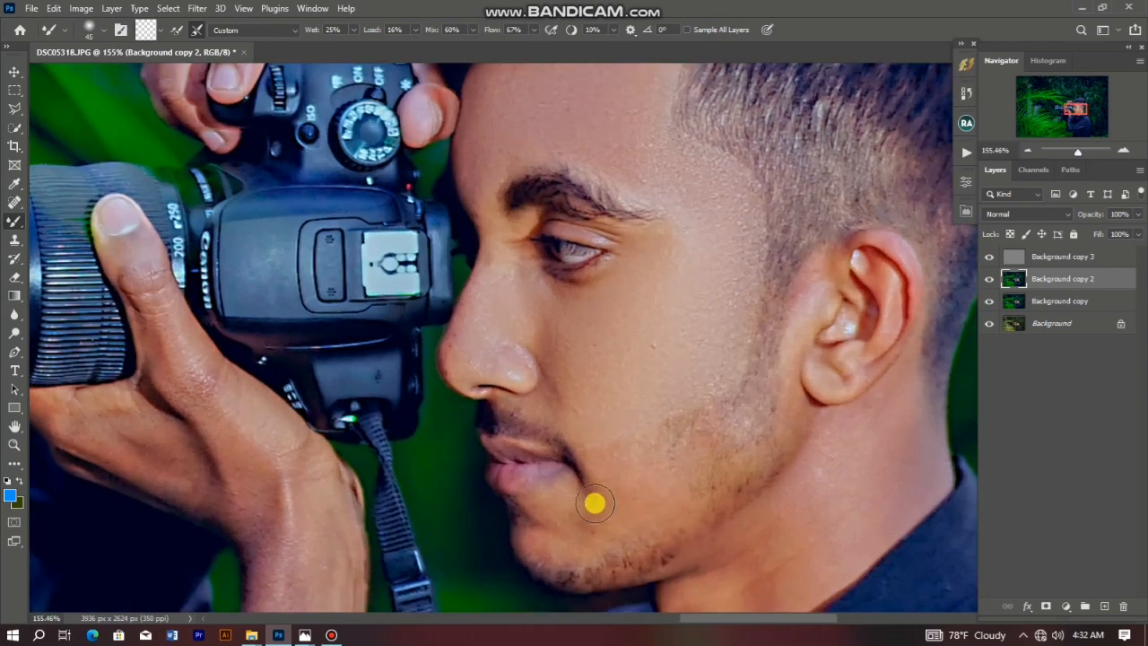
pyautogui.scroll(-3, 544, 422)
pyautogui.scroll(1, 826, 429)
# Step: Smooth the skin along the jaw and neck with the Mixer Brush, enlarging the brush to 70 pixels
pyautogui.press(']')
pyautogui.scroll(2, 826, 430)
pyautogui.moveTo(753, 451)
pyautogui.mouseDown()
pyautogui.moveTo(721, 492)
pyautogui.moveTo(684, 479)
pyautogui.mouseUp()
pyautogui.scroll(-3, 665, 404)
pyautogui.press(']')
pyautogui.press(']')
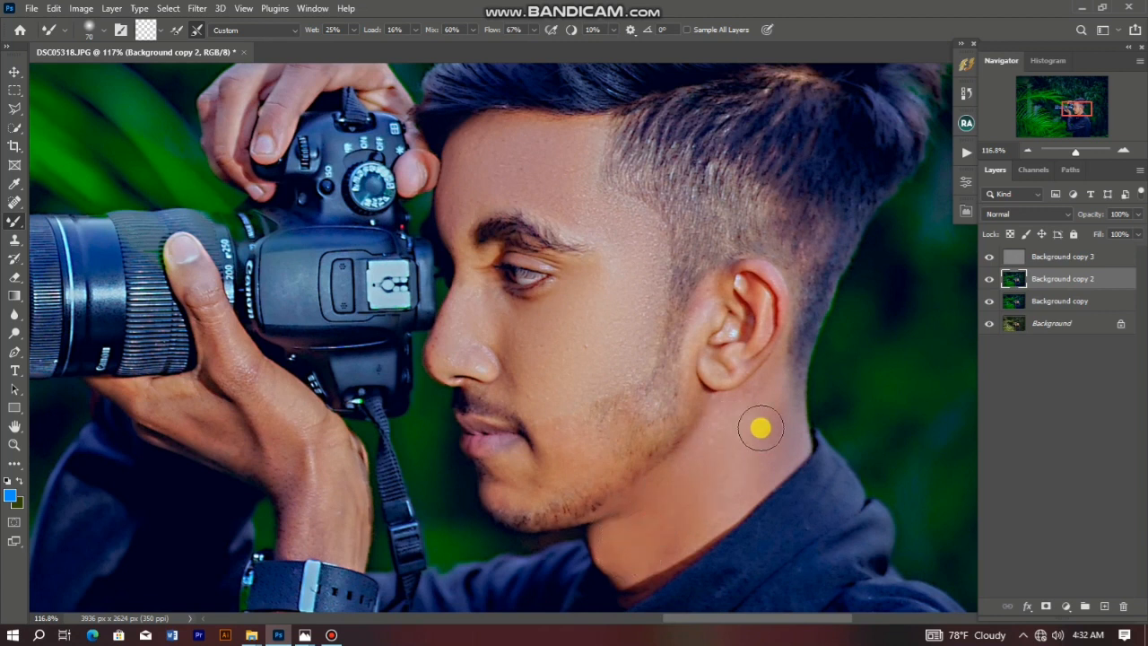
pyautogui.scroll(2, 754, 433)
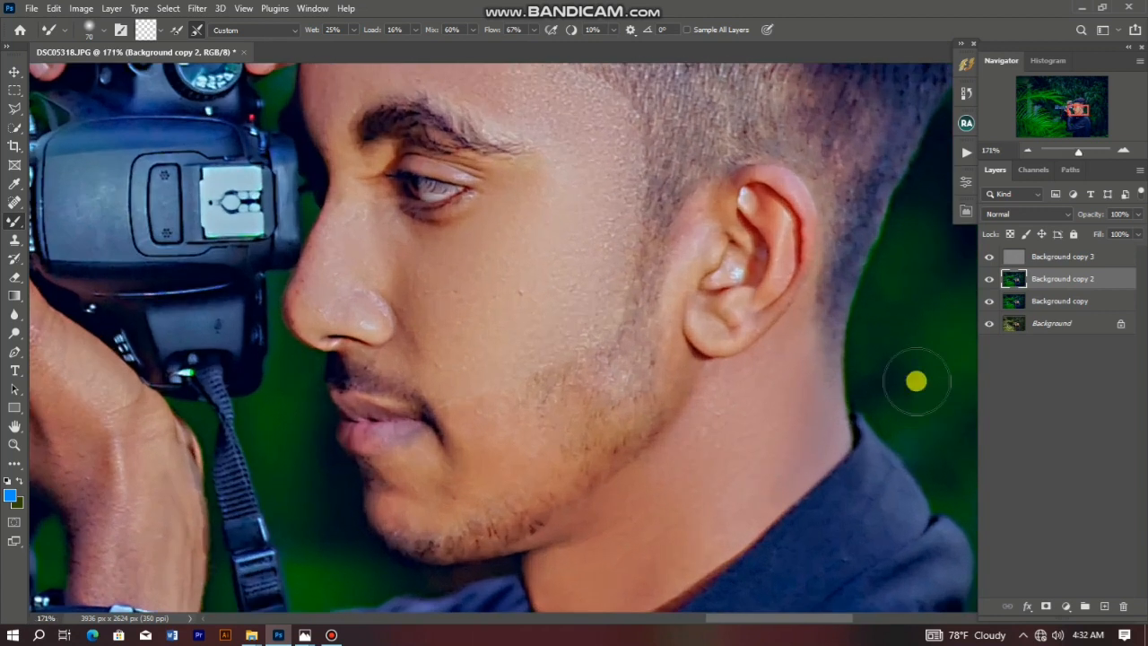
# Step: Toggle the visibility of the Background copy 3 layer to compare the skin with and without its texture
pyautogui.click(991, 257)
pyautogui.click(991, 258)
pyautogui.scroll(-4, 653, 400)
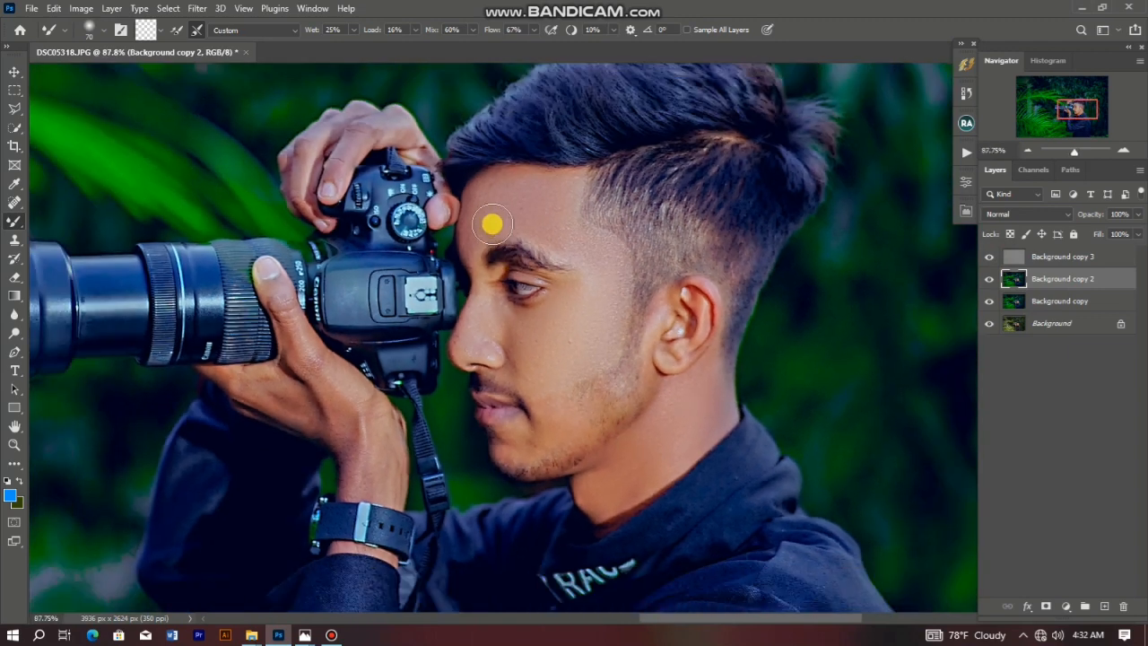
# Step: Blend the skin on the back of the supporting hand and wrist with a smaller Mixer Brush
pyautogui.scroll(1, 301, 534)
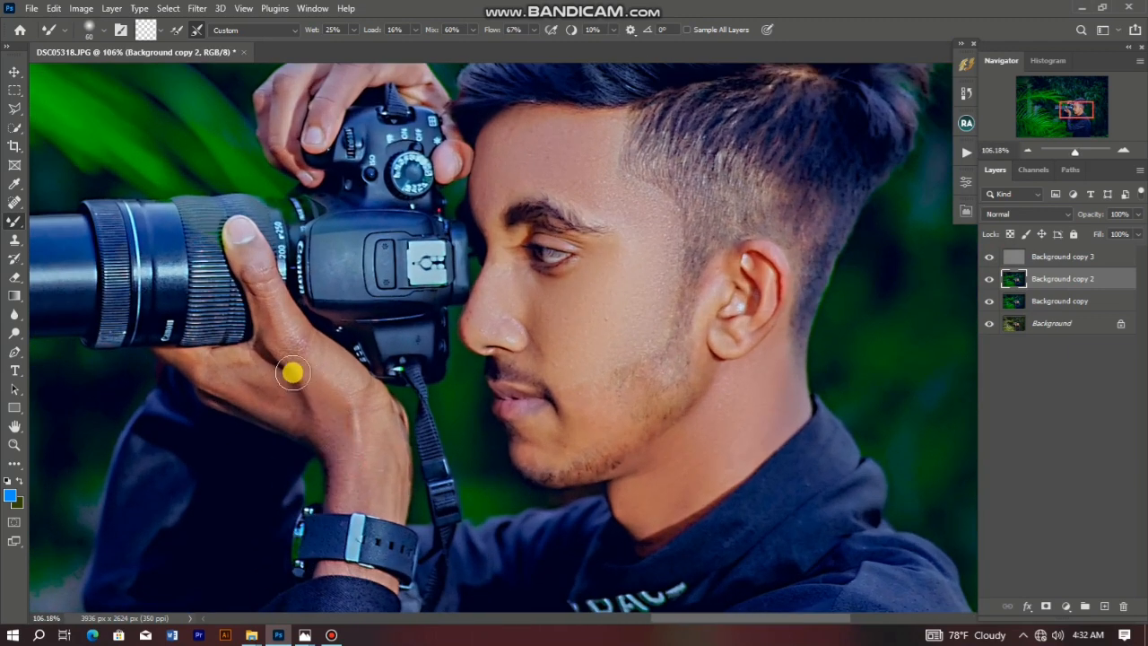
pyautogui.scroll(1, 369, 423)
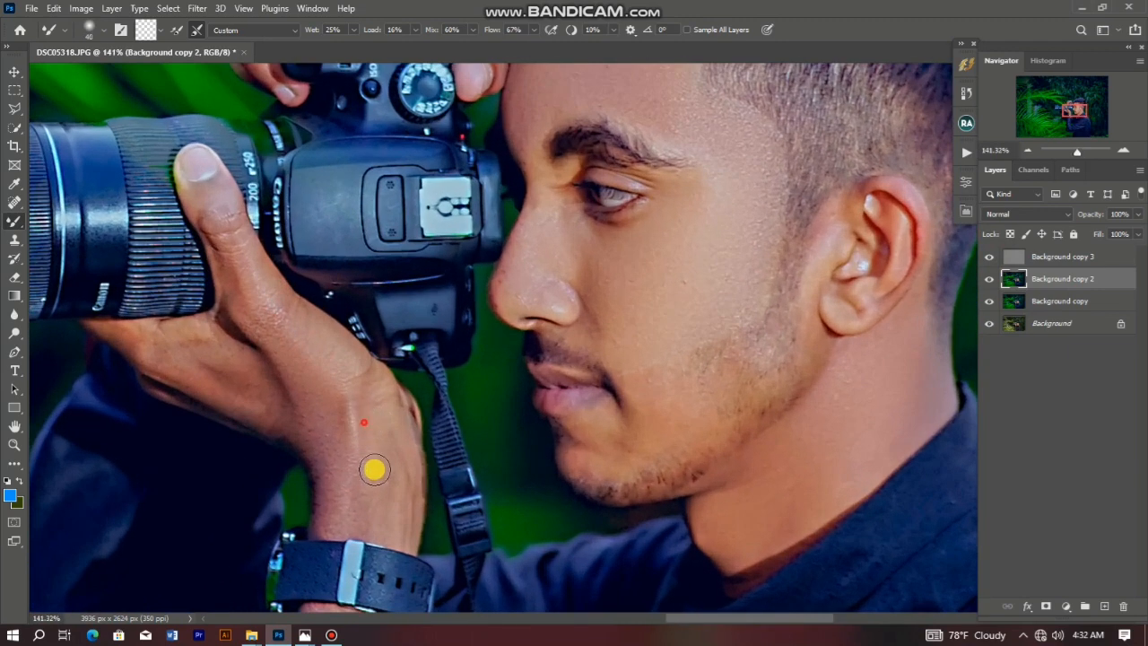
pyautogui.scroll(-1, 385, 423)
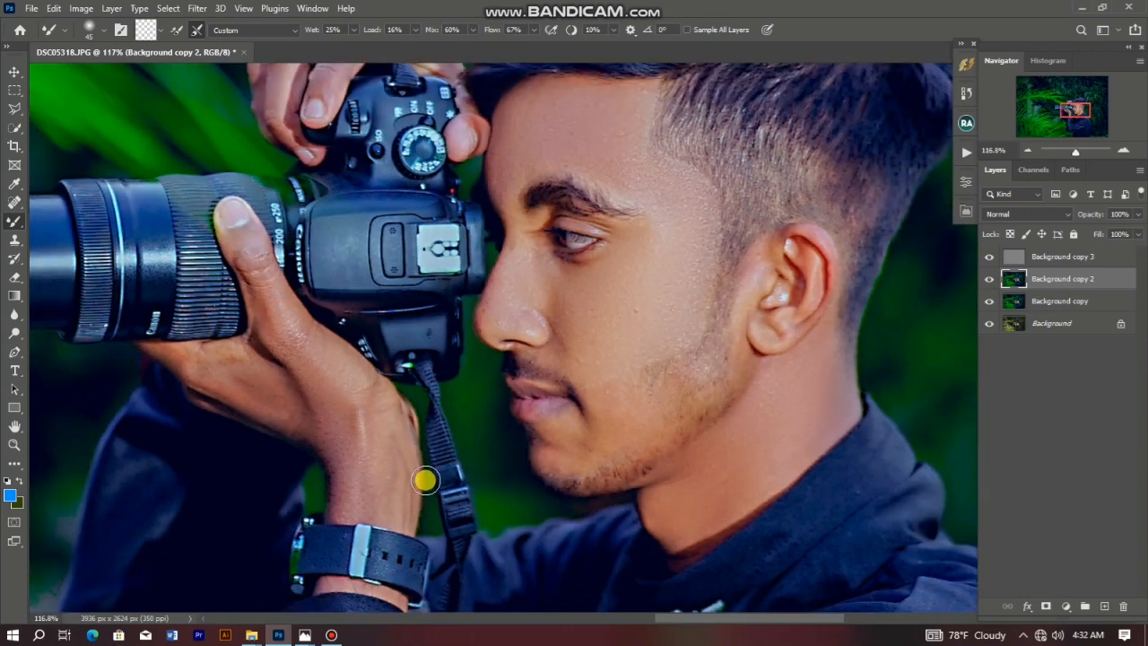
# Step: Merge the Background copy, Background copy 2 and Background copy 3 layers into one layer
pyautogui.scroll(-5, 541, 267)
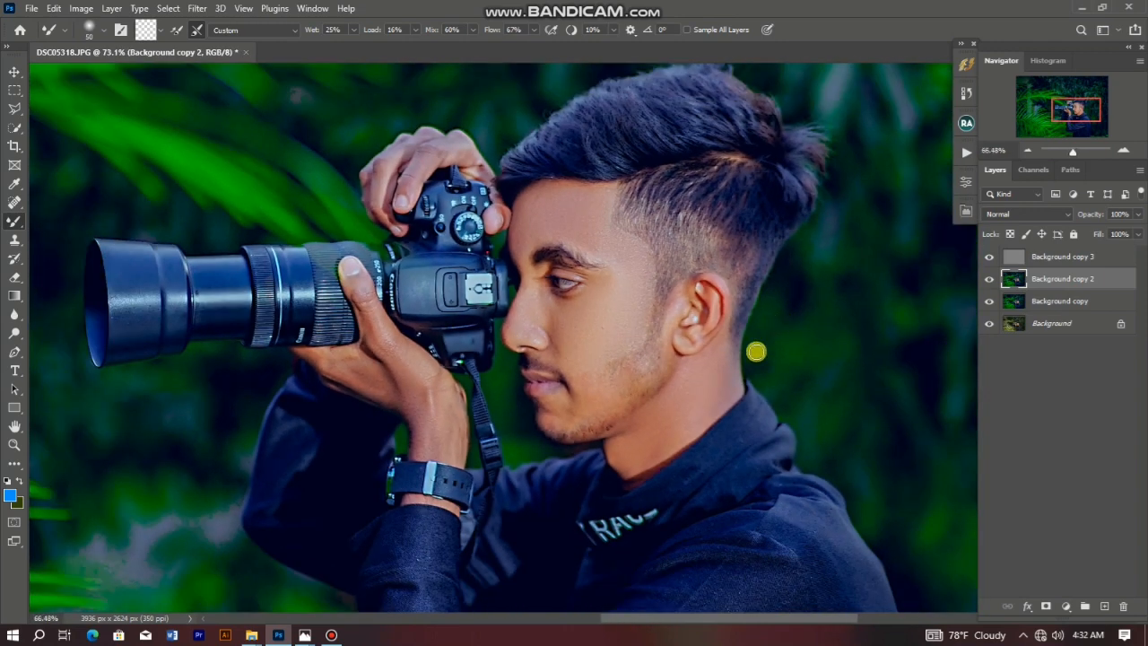
pyautogui.scroll(5, 588, 333)
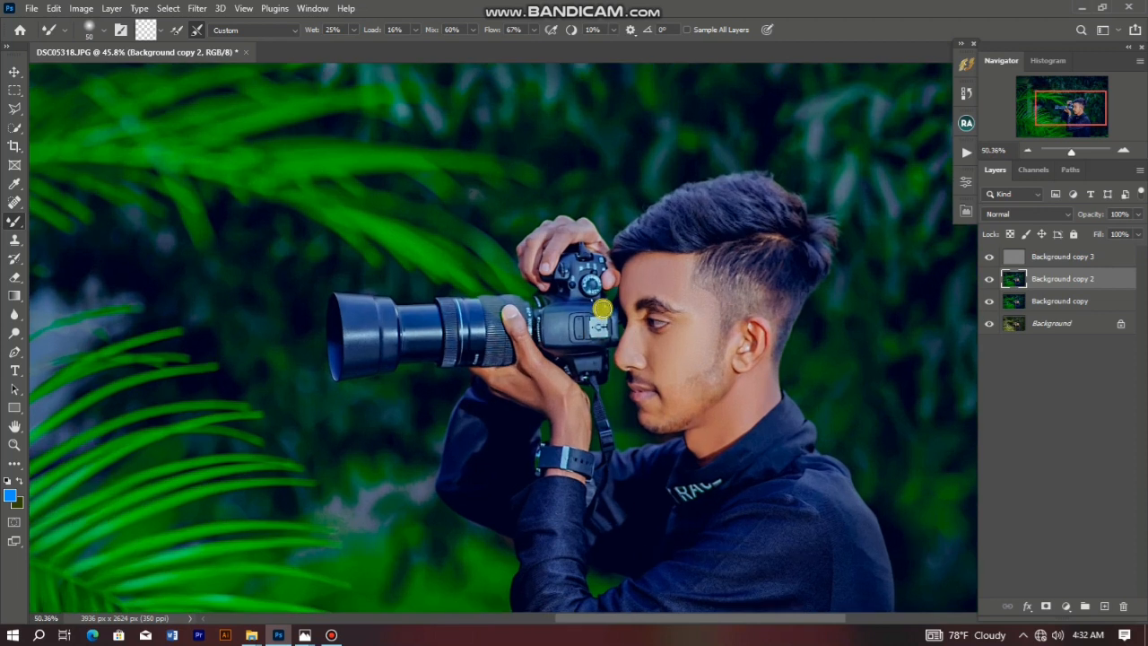
pyautogui.scroll(-3, 529, 305)
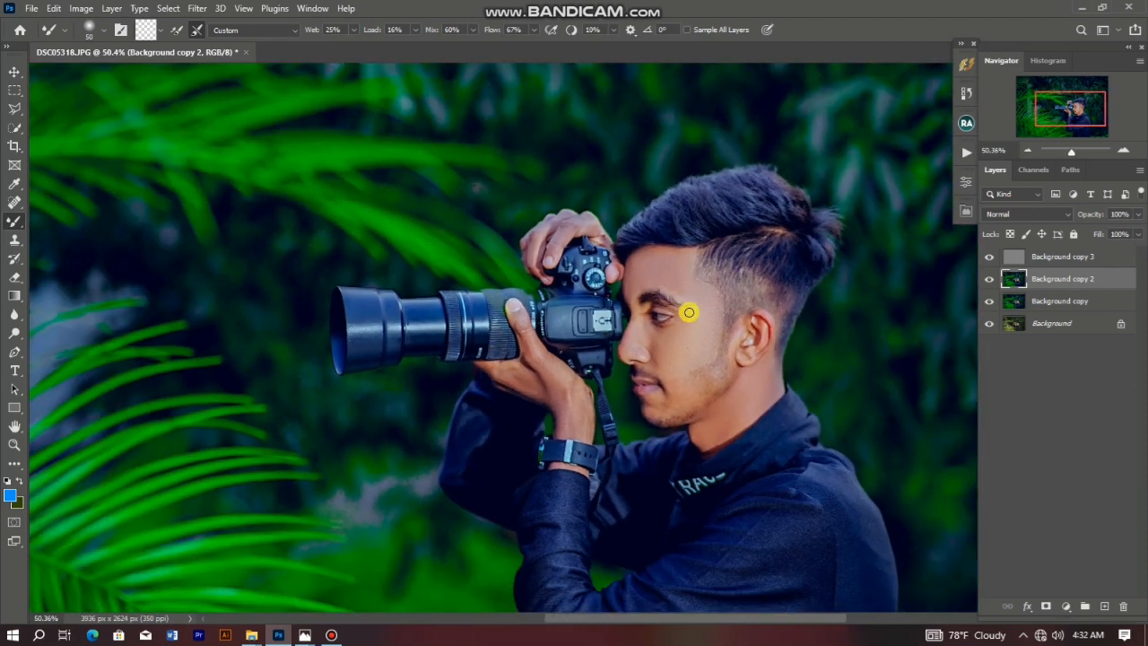
pyautogui.keyDown('ctrl'); pyautogui.click(1070, 261); pyautogui.keyUp('ctrl')
pyautogui.keyDown('ctrl'); pyautogui.click(1071, 301); pyautogui.keyUp('ctrl')
pyautogui.rightClick(1071, 300)
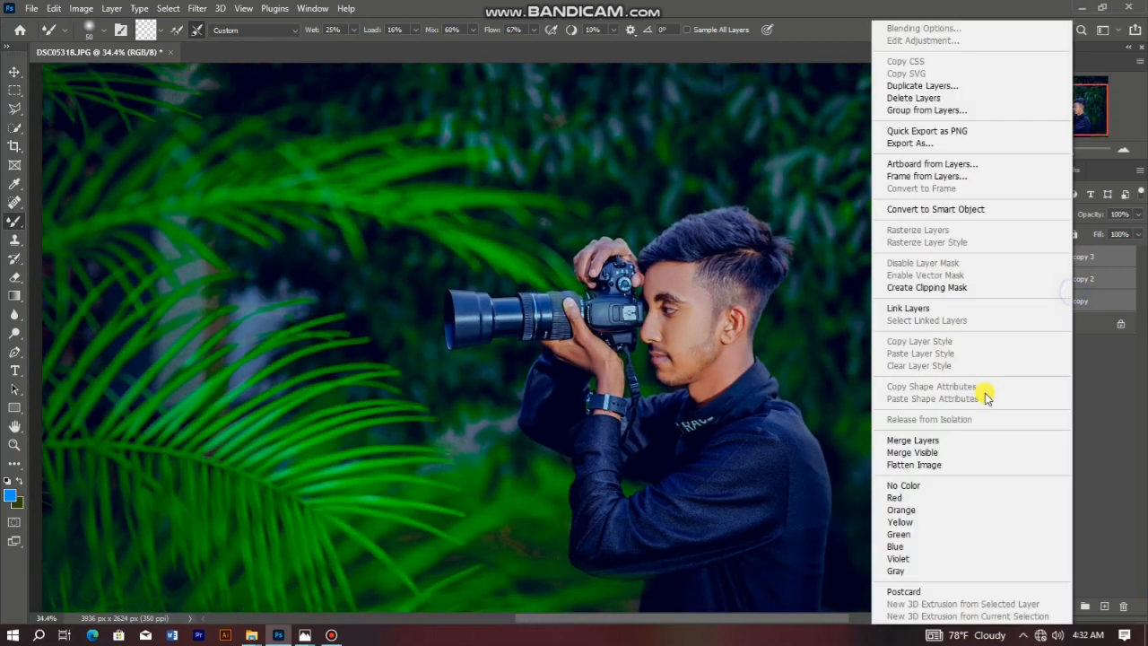
pyautogui.click(931, 441)
# Step: Toggle the merged layer's visibility repeatedly to compare the retouched portrait with the original
pyautogui.scroll(1, 736, 354)
pyautogui.click(990, 256)
pyautogui.click(990, 256)
pyautogui.click(990, 257)
pyautogui.click(990, 256)
pyautogui.scroll(3, 700, 324)
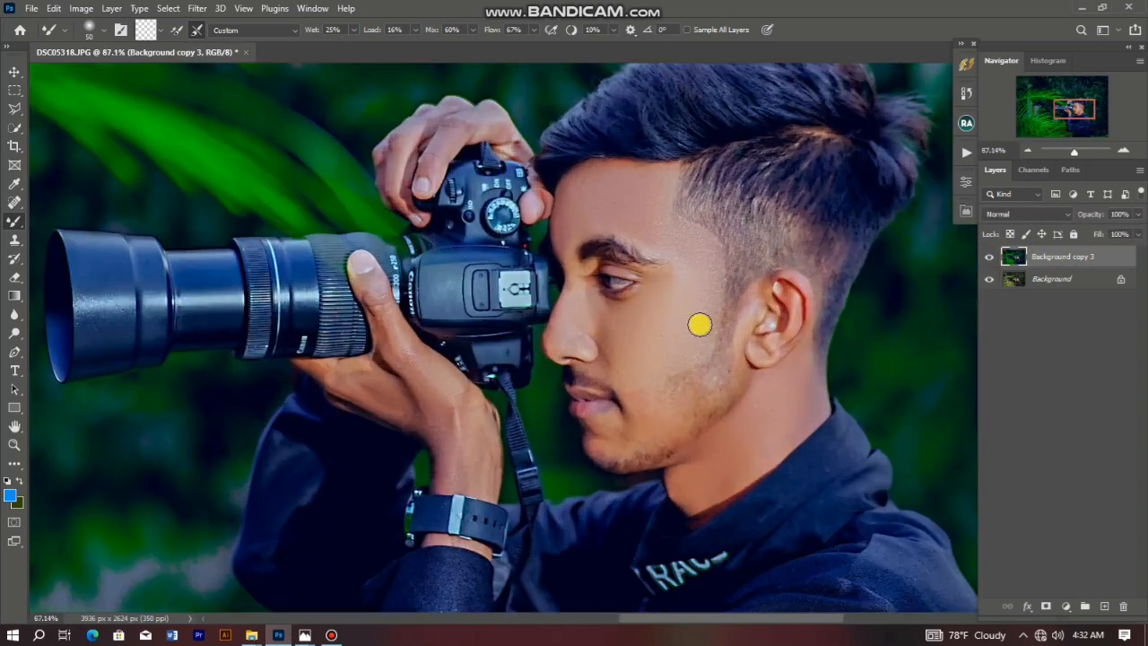
# Step: Add a Selective Color adjustment above the merged layer, set the Neutrals' Cyan to -7% and adjust their Magenta
pyautogui.scroll(-3, 699, 325)
pyautogui.click(1063, 607)
pyautogui.click(1045, 613)
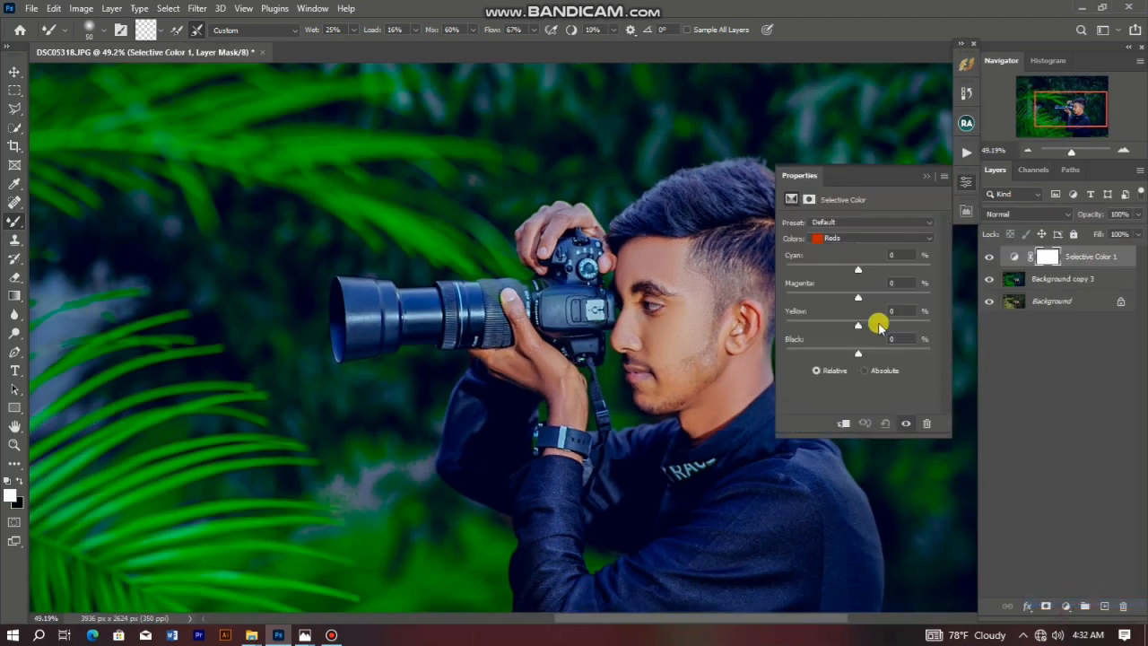
pyautogui.click(841, 237)
pyautogui.click(833, 333)
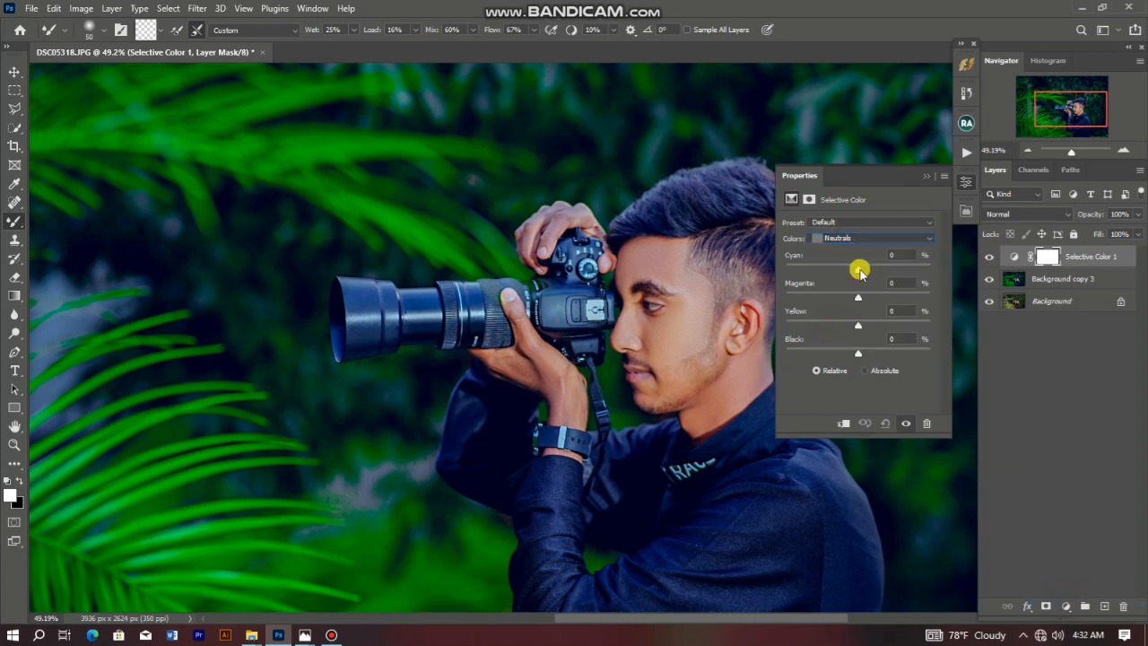
pyautogui.moveTo(859, 271); pyautogui.dragTo(839, 277)
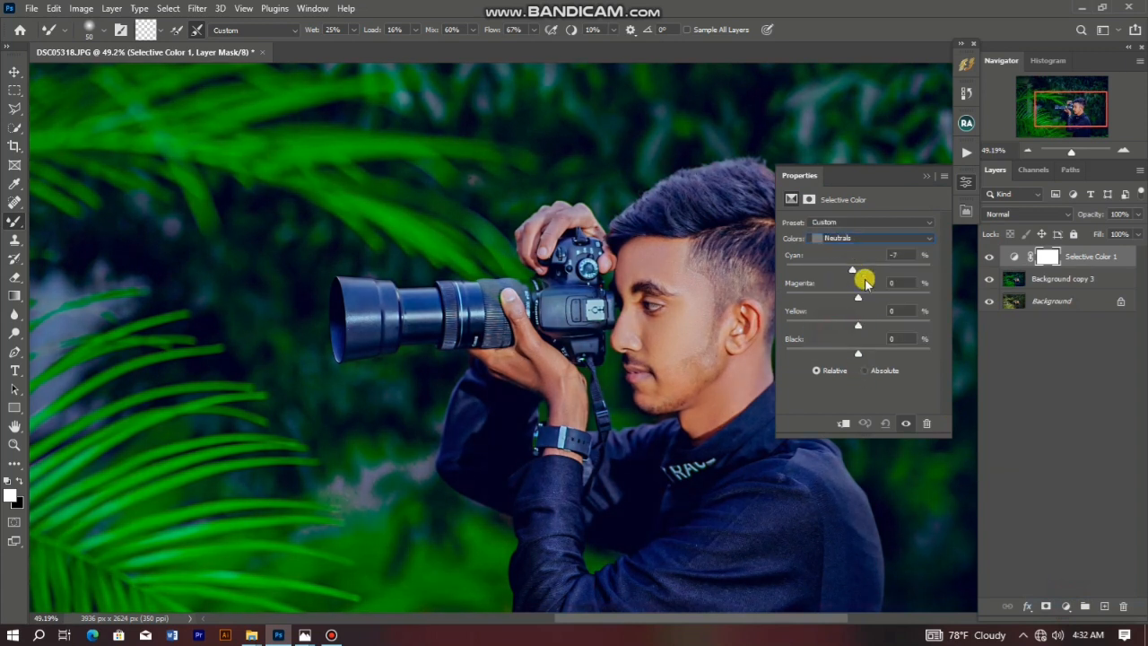
pyautogui.moveTo(861, 302); pyautogui.dragTo(850, 303)
# Step: Set the Yellows' Black to -6% and Magenta to -1% in the Selective Color adjustment
pyautogui.click(839, 239)
pyautogui.click(839, 205)
pyautogui.moveTo(824, 355); pyautogui.dragTo(880, 353)
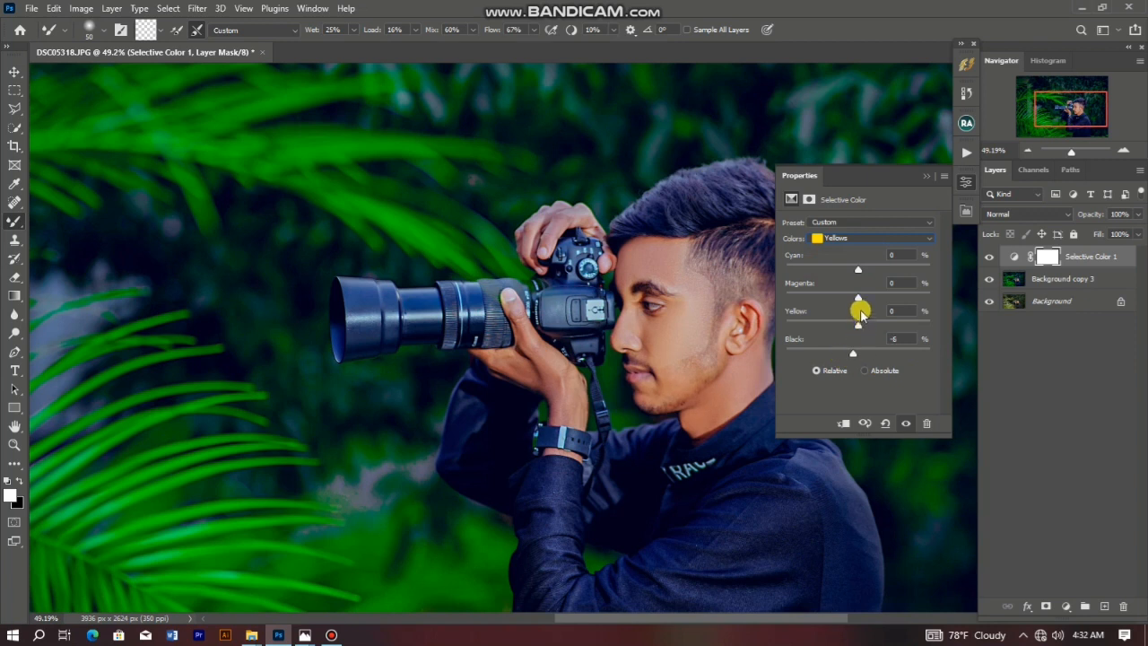
pyautogui.moveTo(802, 287); pyautogui.dragTo(906, 305)
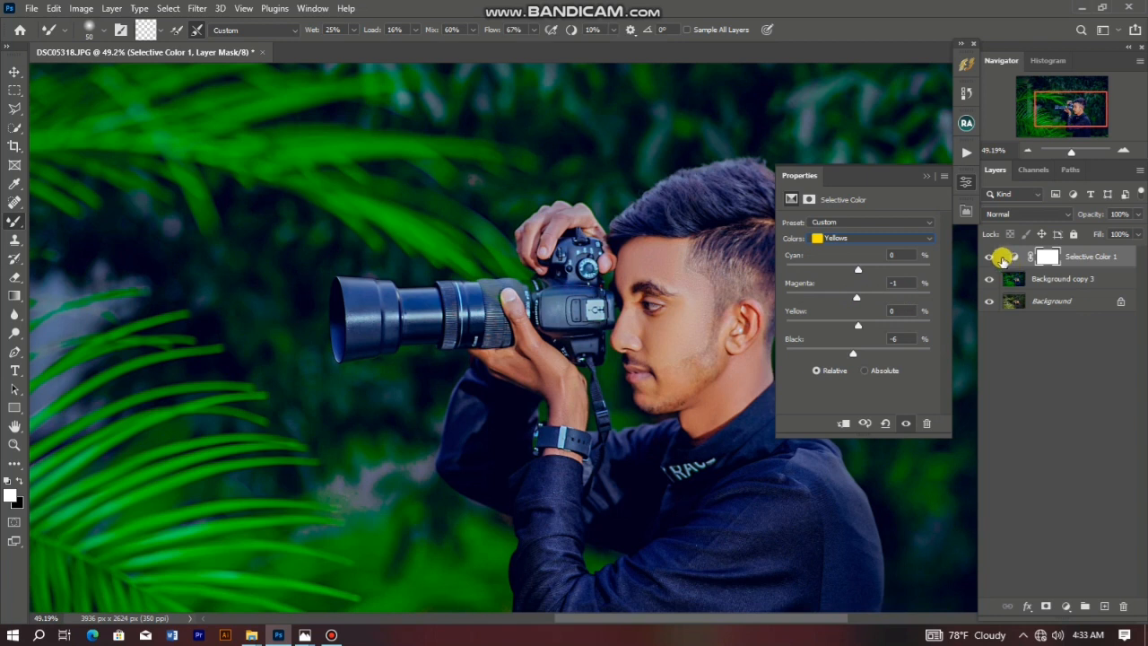
# Step: Set the Reds' Cyan to +42% and invert the Selective Color 1 mask to black
pyautogui.click(872, 238)
pyautogui.click(837, 260)
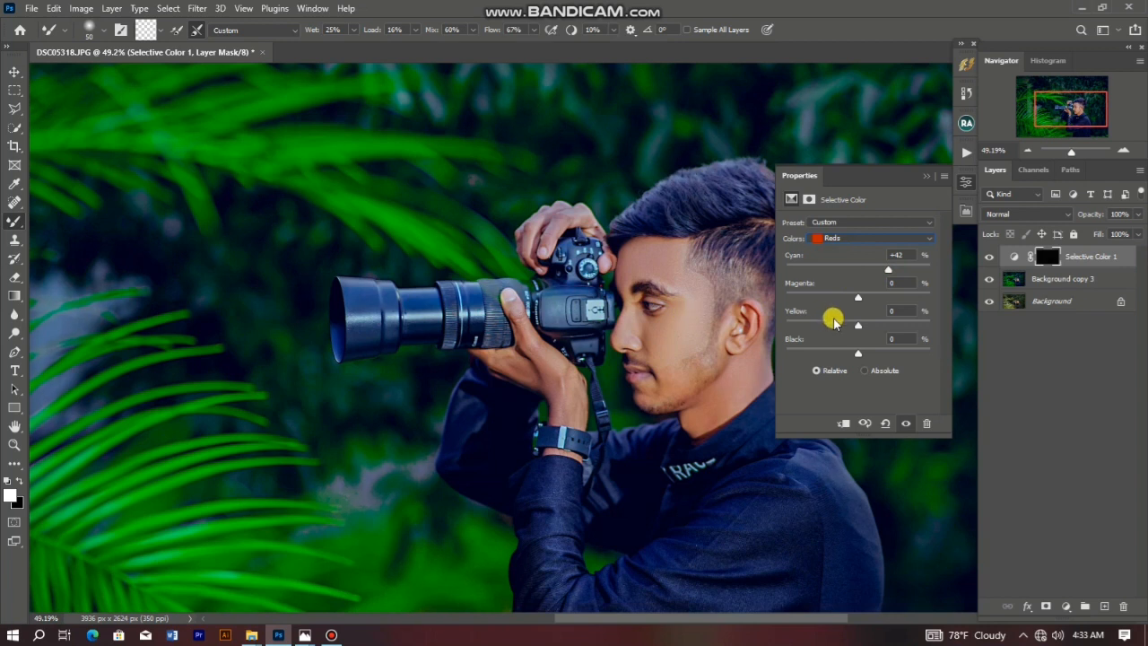
pyautogui.click(966, 184)
# Step: Paint white over the face on the Selective Color 1 mask with a 175-pixel Brush
pyautogui.scroll(2, 646, 299)
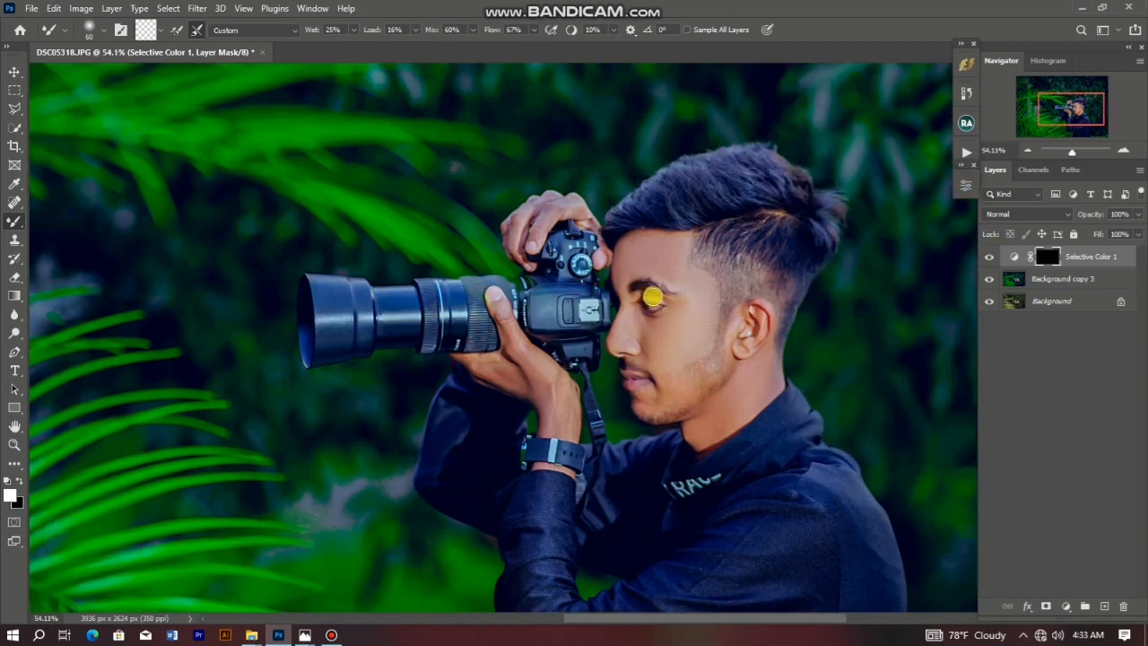
pyautogui.rightClick(14, 221)
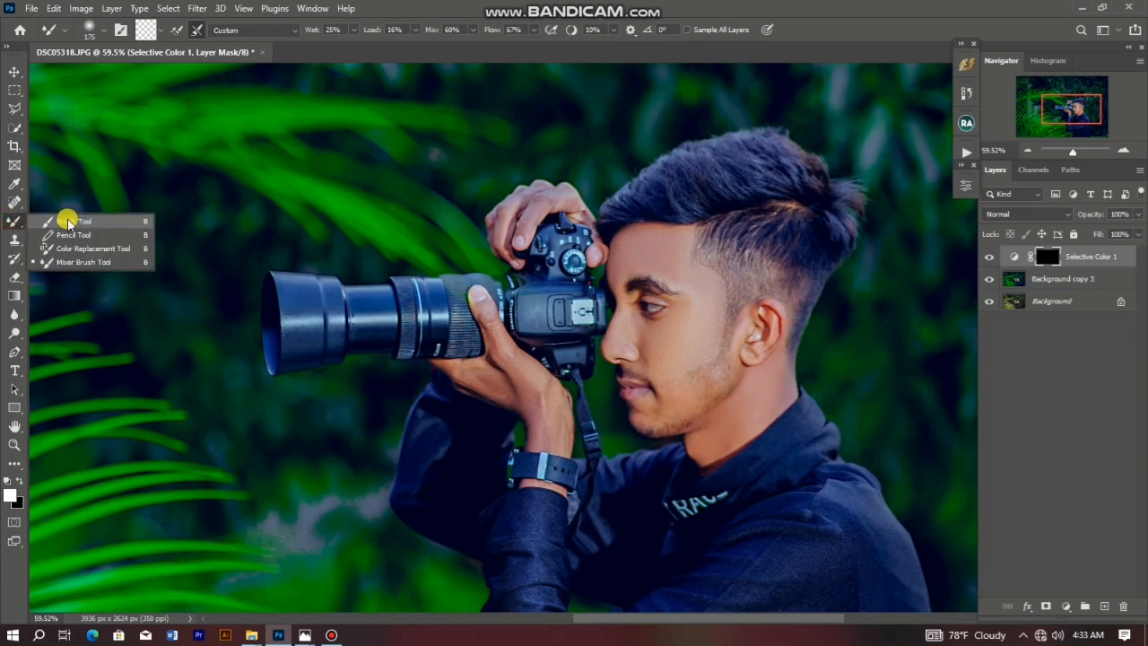
pyautogui.click(69, 220)
pyautogui.press(']')
pyautogui.moveTo(663, 298)
pyautogui.mouseDown()
pyautogui.moveTo(647, 245)
pyautogui.moveTo(671, 298)
pyautogui.moveTo(684, 280)
pyautogui.moveTo(676, 336)
pyautogui.moveTo(638, 364)
pyautogui.moveTo(764, 377)
pyautogui.mouseUp()
# Step: Merge the Selective Color 1 adjustment with the Background copy 3 layer
pyautogui.scroll(-10, 697, 333)
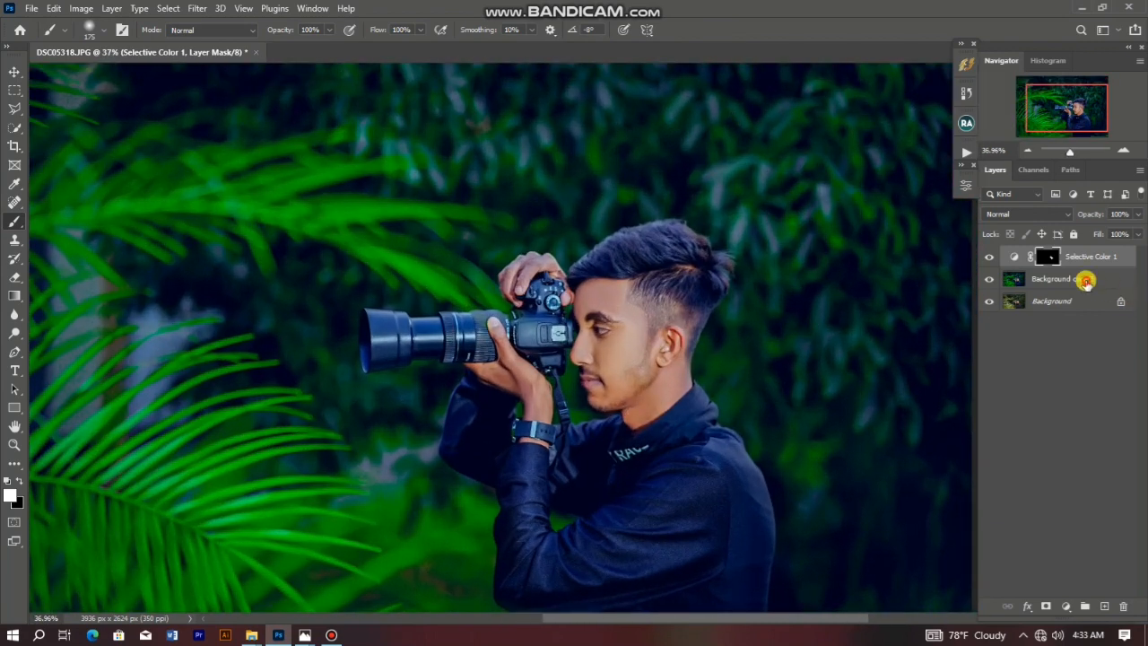
pyautogui.keyDown('shift'); pyautogui.click(1087, 279); pyautogui.keyUp('shift')
pyautogui.rightClick(1087, 278)
pyautogui.click(956, 440)
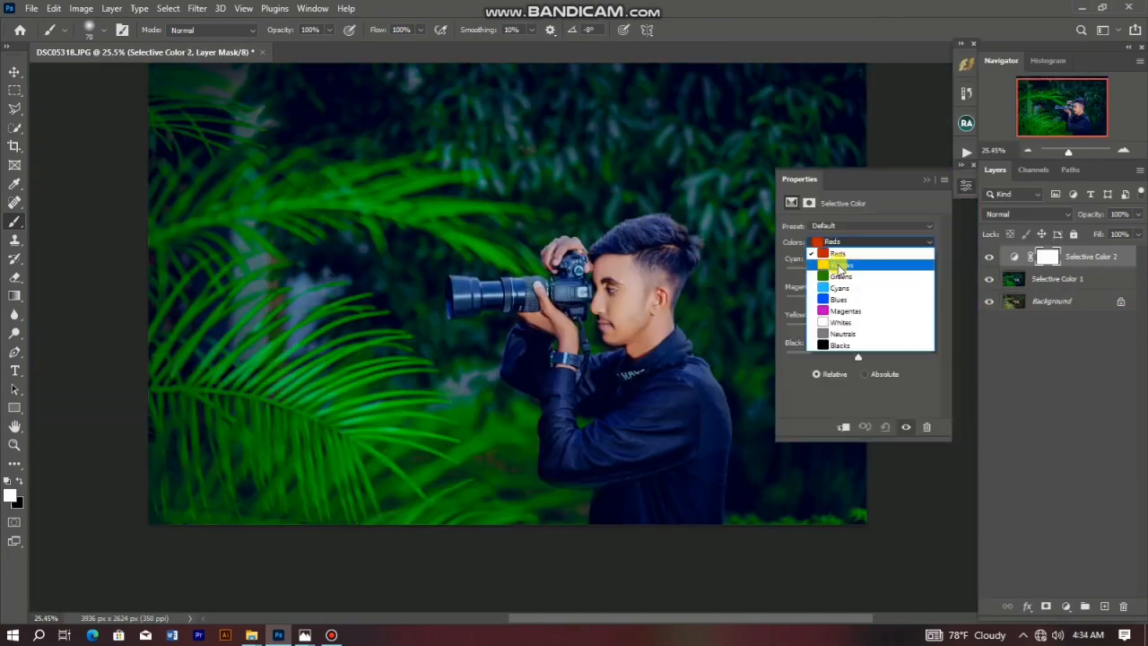
# Step: Set the Greens' Cyan and Yellow to +100% in the Selective Color 2 adjustment
pyautogui.click(834, 255)
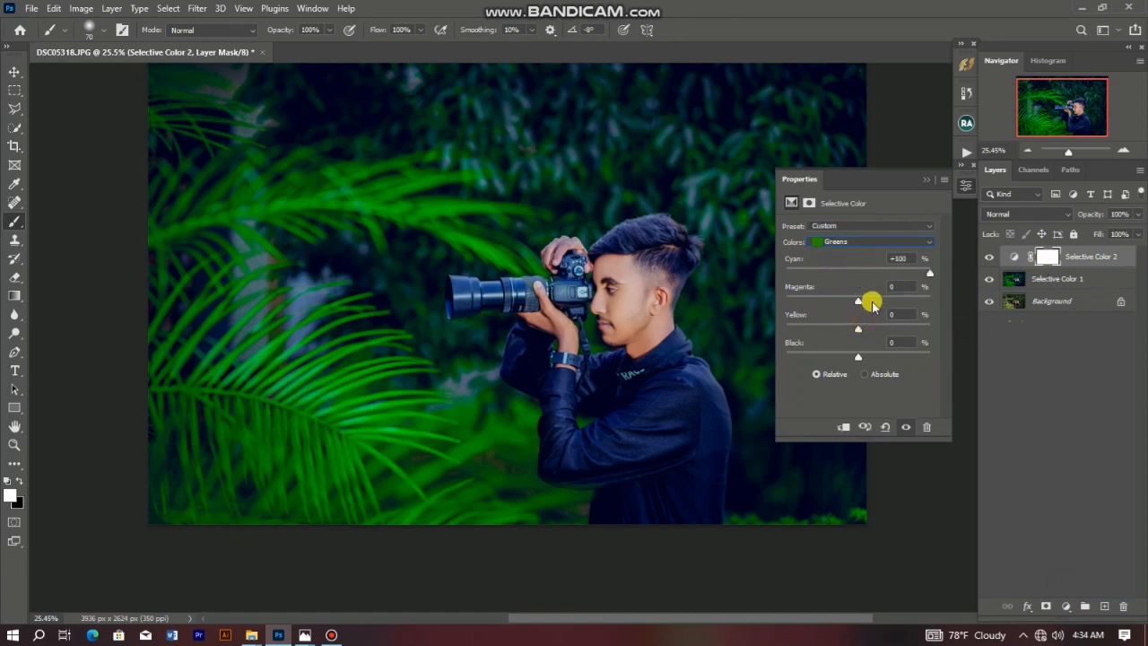
pyautogui.moveTo(928, 328); pyautogui.dragTo(986, 339)
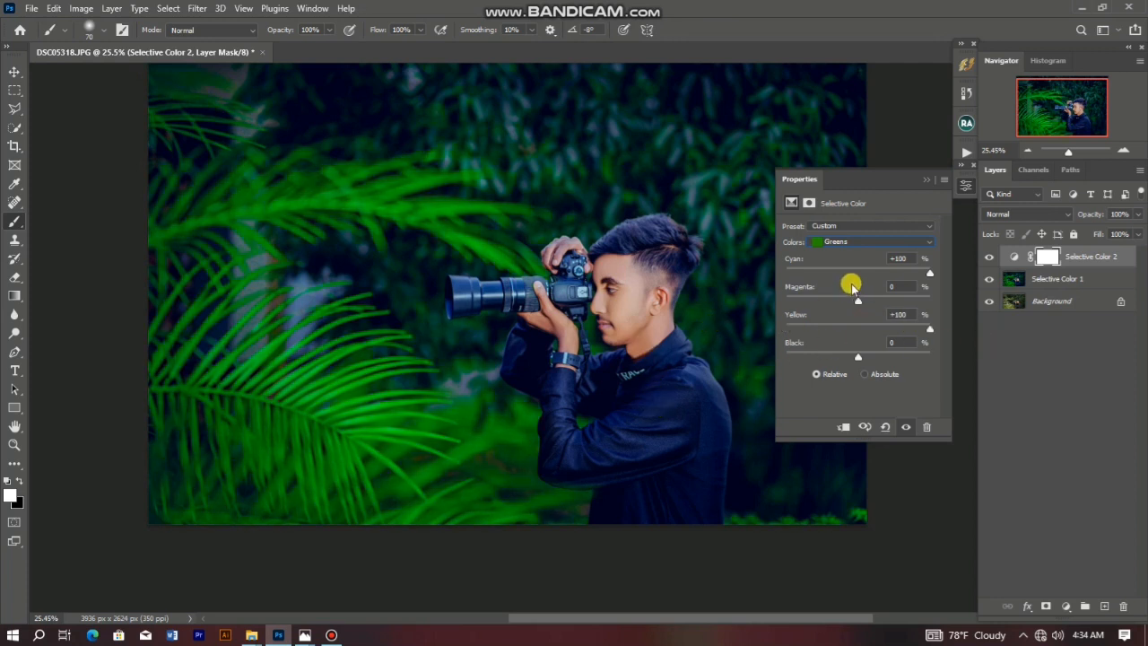
# Step: Merge the Selective Color 2 adjustment with the Selective Color 1 layer
pyautogui.rightClick(1059, 281)
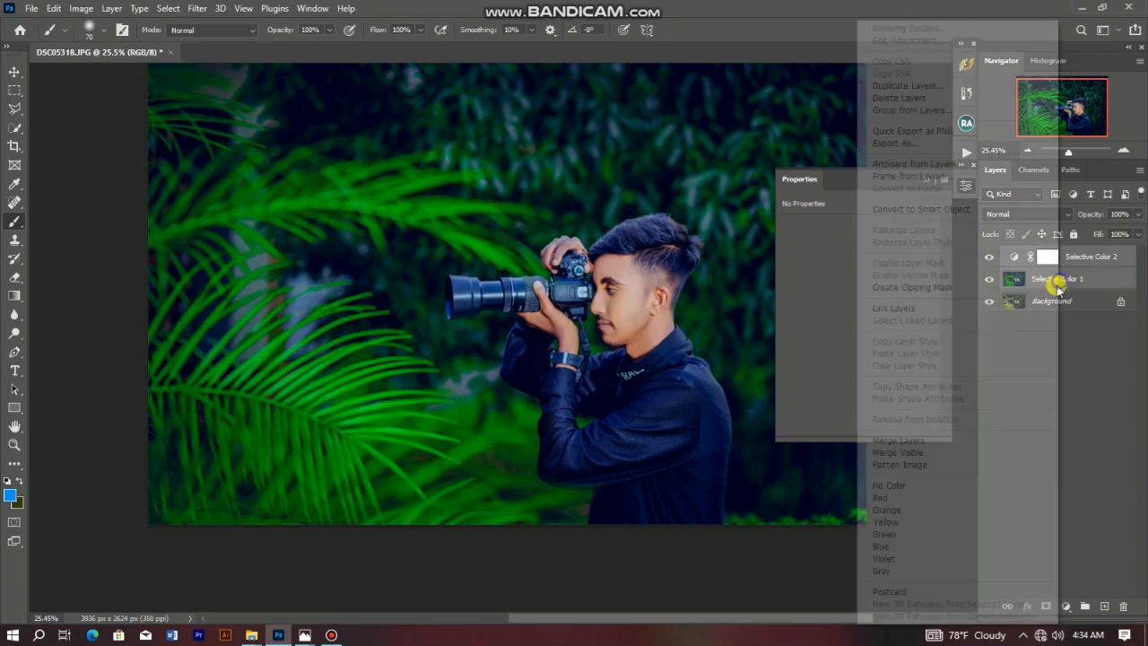
pyautogui.click(924, 440)
# Step: Reshape the top and front of the hair in Liquify with the Forward Warp tool at brush sizes 400 and 300
pyautogui.scroll(3, 610, 260)
pyautogui.scroll(2, 609, 260)
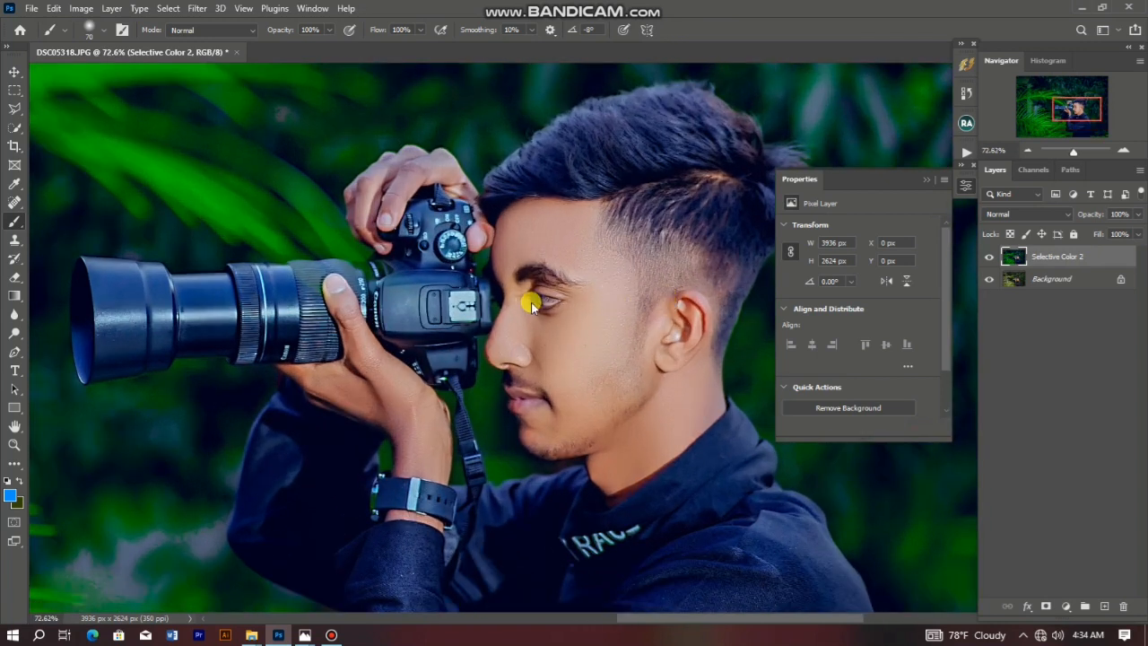
pyautogui.hotkey('ctrl', 'shift', 'x')
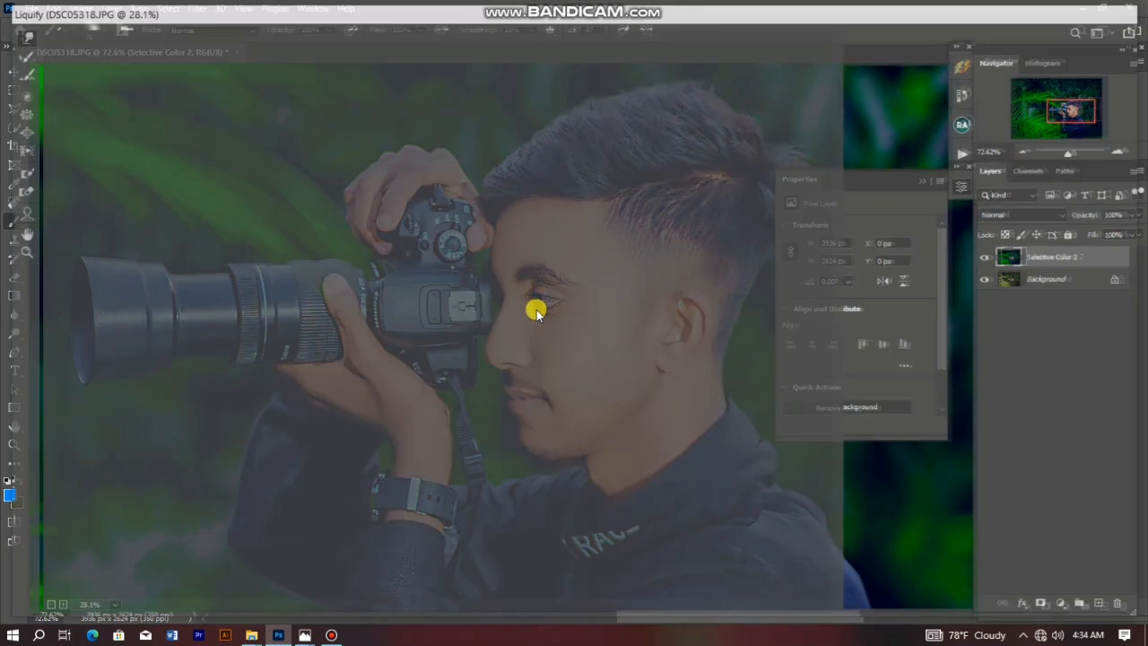
pyautogui.scroll(1, 572, 292)
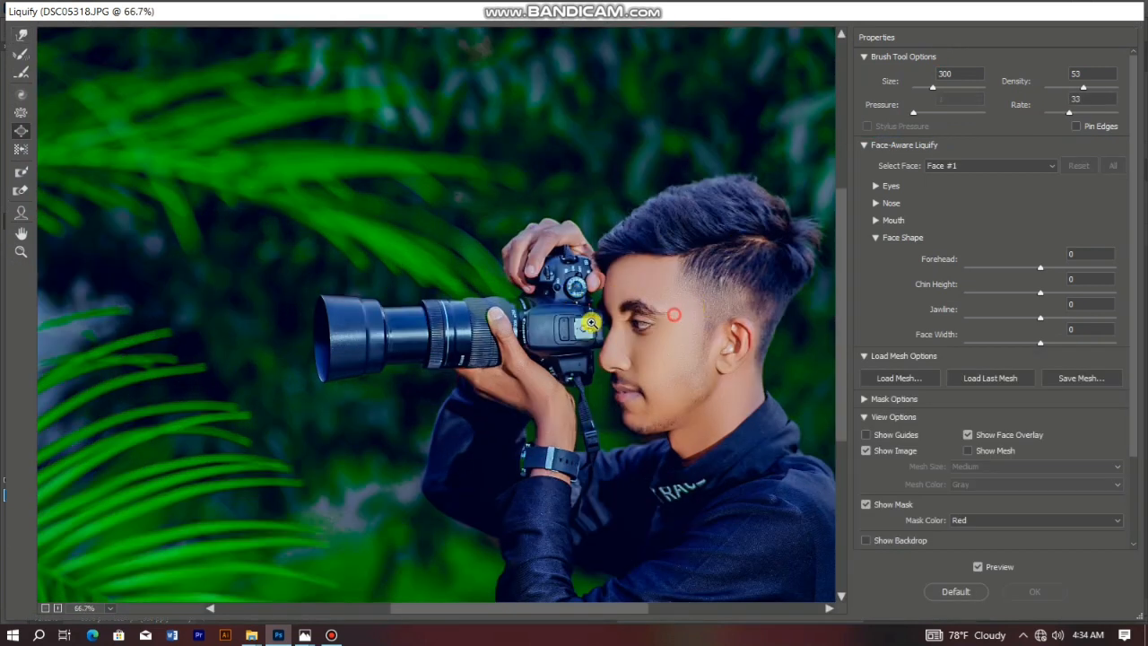
pyautogui.moveTo(705, 295); pyautogui.dragTo(464, 362)
pyautogui.click(21, 35)
pyautogui.moveTo(513, 200)
pyautogui.mouseDown()
pyautogui.moveTo(472, 218)
pyautogui.moveTo(456, 206)
pyautogui.moveTo(429, 211)
pyautogui.mouseUp()
pyautogui.moveTo(587, 177)
pyautogui.mouseDown()
pyautogui.moveTo(660, 209)
pyautogui.moveTo(624, 200)
pyautogui.moveTo(646, 194)
pyautogui.moveTo(692, 237)
pyautogui.mouseUp()
pyautogui.moveTo(605, 224)
pyautogui.mouseDown()
pyautogui.moveTo(610, 211)
pyautogui.moveTo(551, 201)
pyautogui.moveTo(583, 182)
pyautogui.mouseUp()
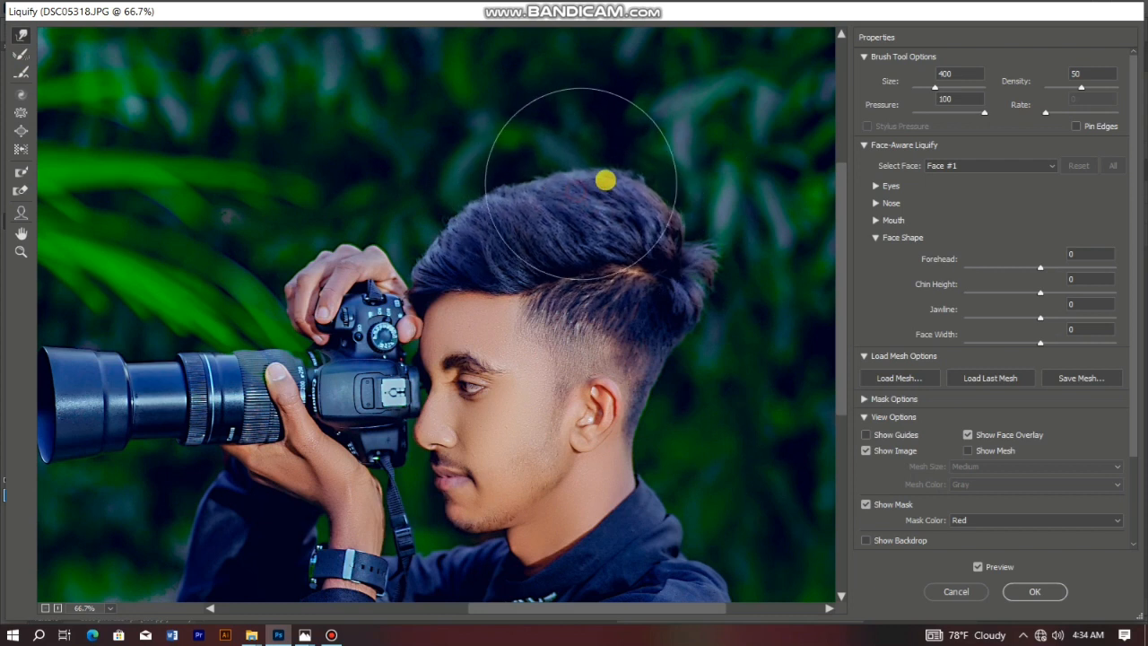
pyautogui.press('[')
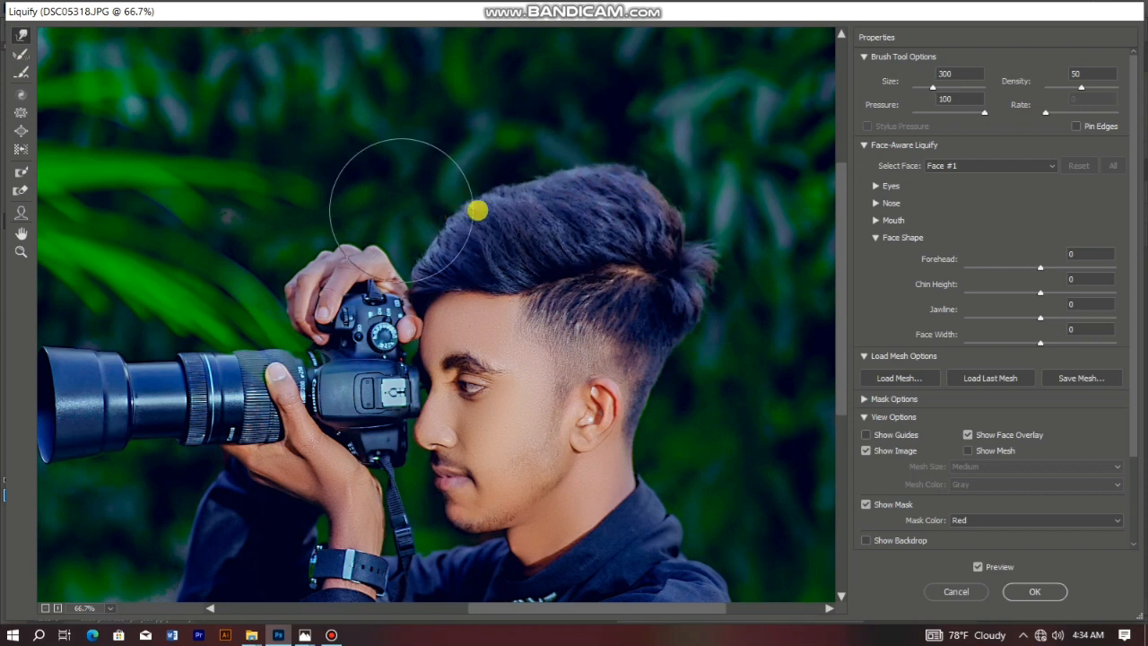
pyautogui.moveTo(600, 204); pyautogui.dragTo(601, 197)
# Step: Add volume to the hair with the Bloat tool at size 300 and apply the Liquify changes
pyautogui.click(21, 130)
pyautogui.click(510, 209)
pyautogui.moveTo(662, 244); pyautogui.dragTo(661, 266)
pyautogui.click(442, 269)
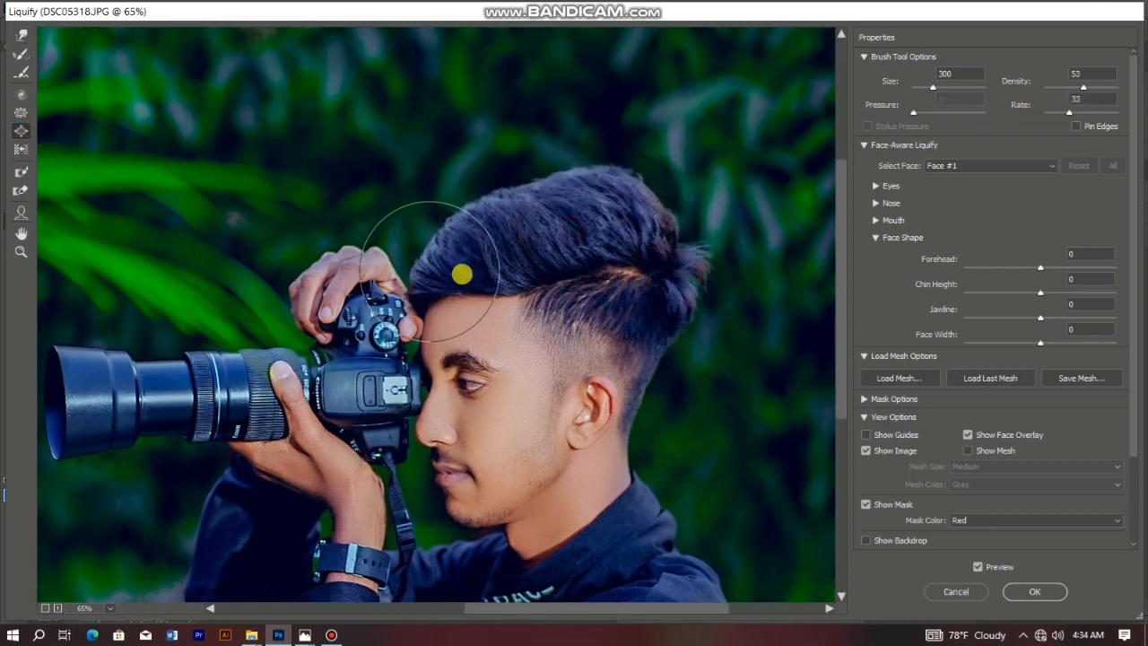
pyautogui.click(1034, 591)
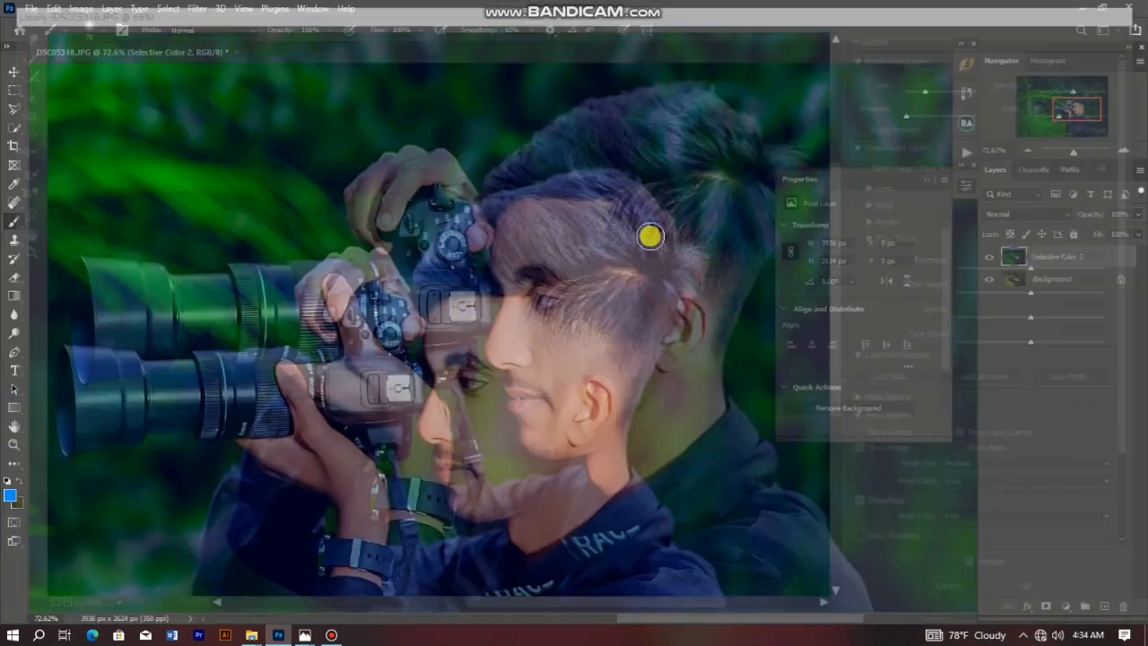
# Step: Brighten the facial skin with the Dodge tool on Midtones at 12% exposure, using soft brush sizes from 35 to 80 pixels
pyautogui.scroll(-6, 628, 260)
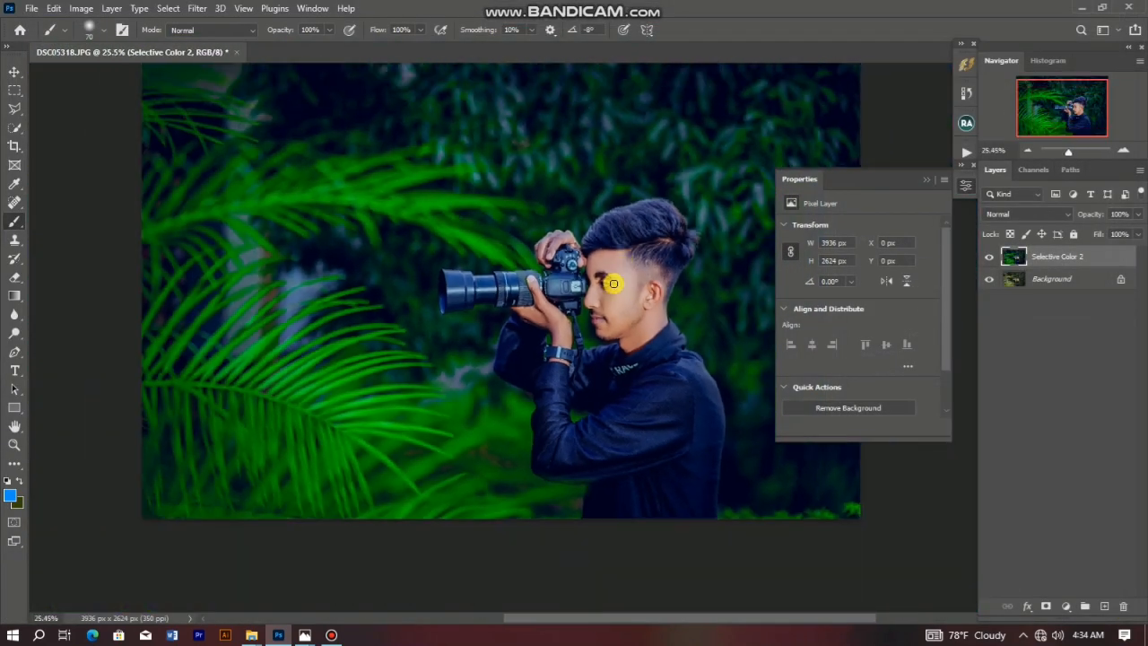
pyautogui.scroll(5, 613, 284)
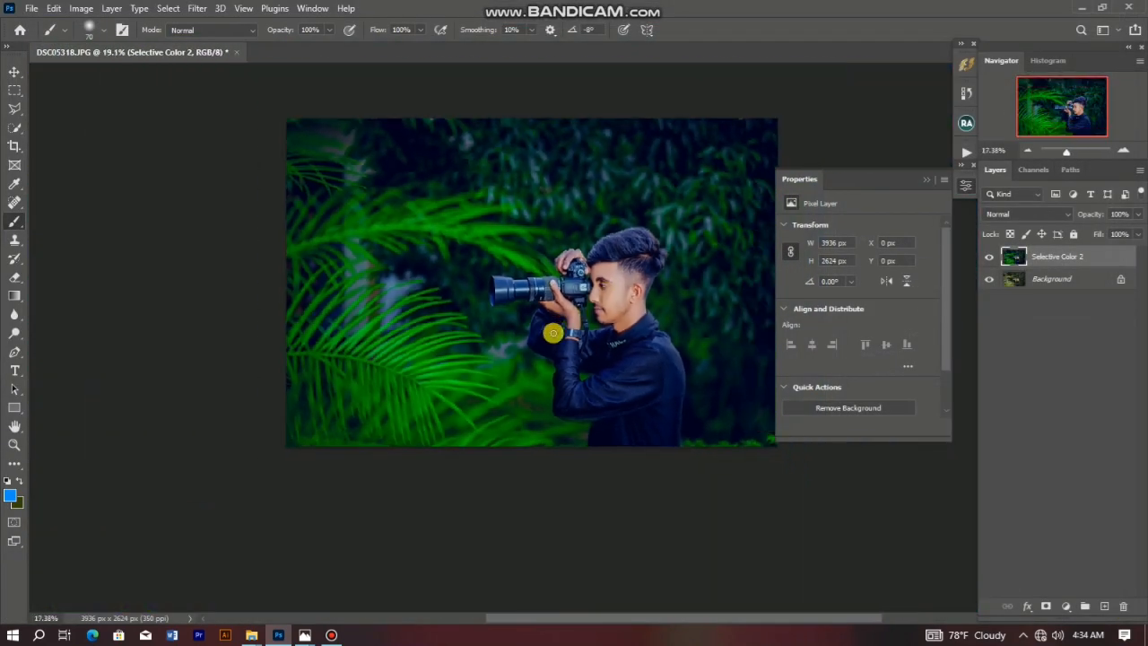
pyautogui.scroll(5, 599, 299)
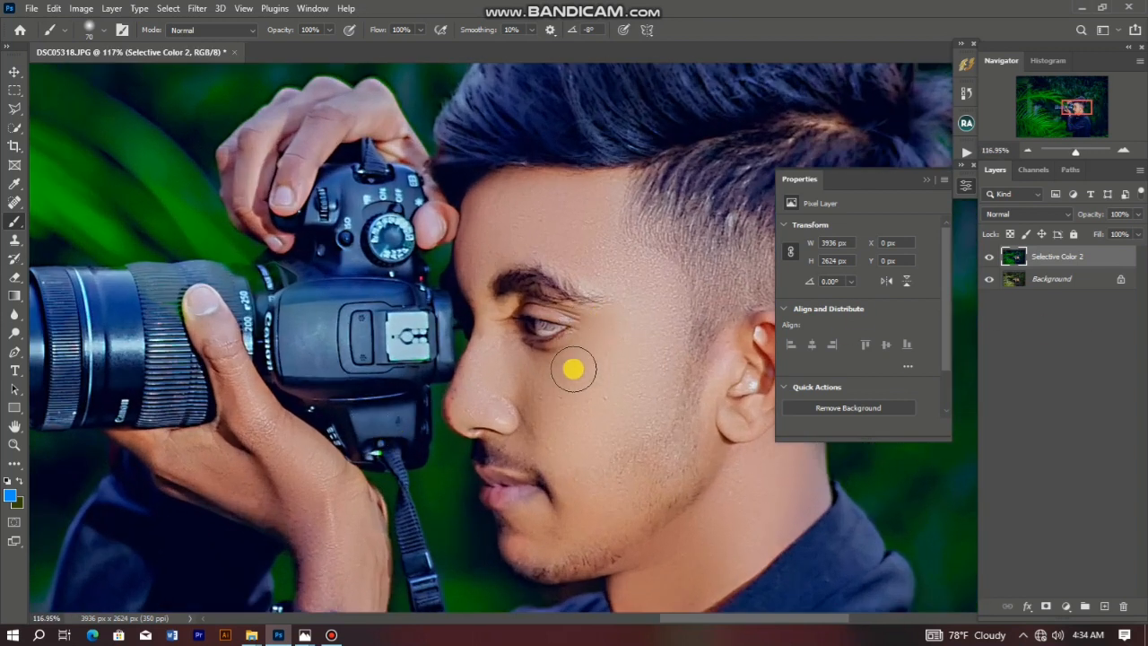
pyautogui.scroll(-1, 572, 368)
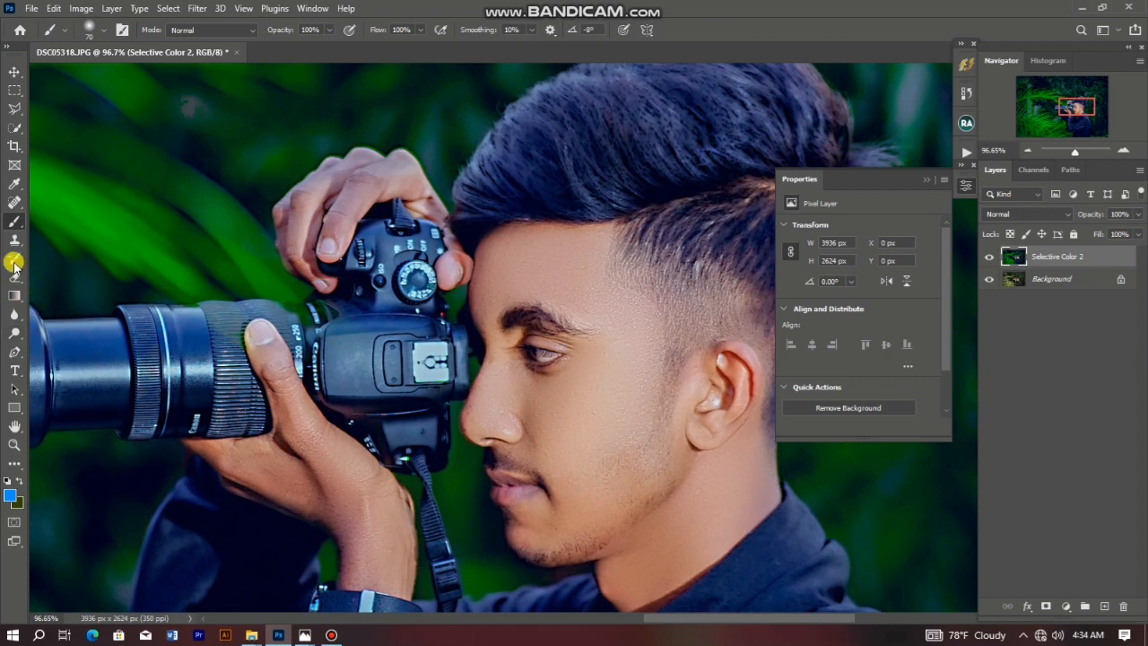
pyautogui.click(967, 177)
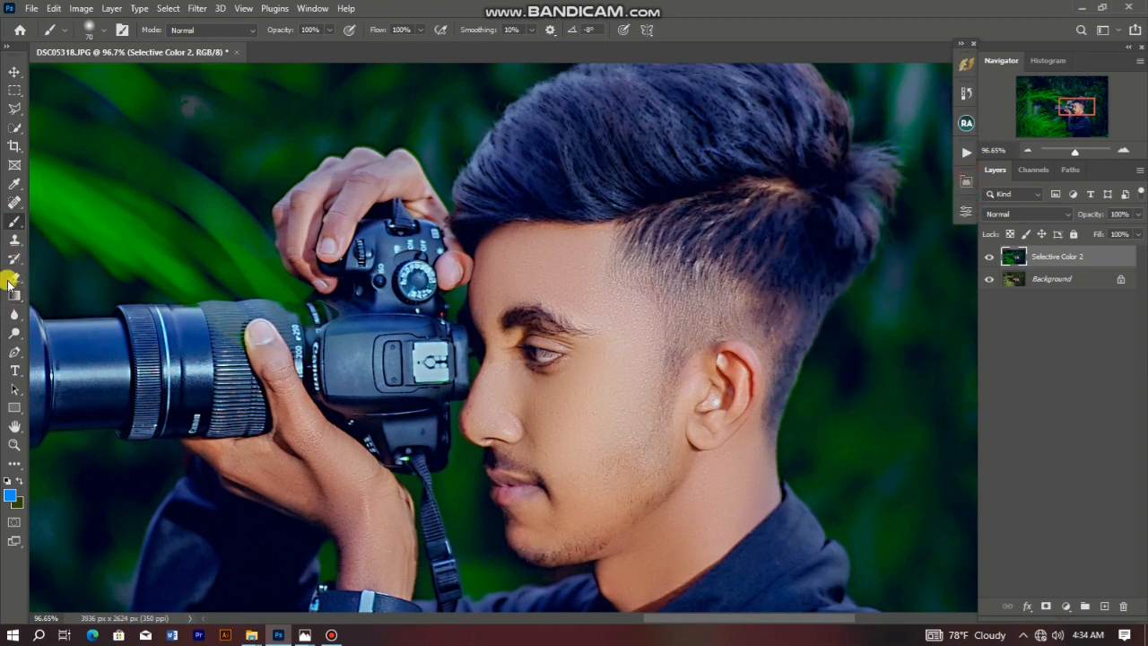
pyautogui.click(11, 333)
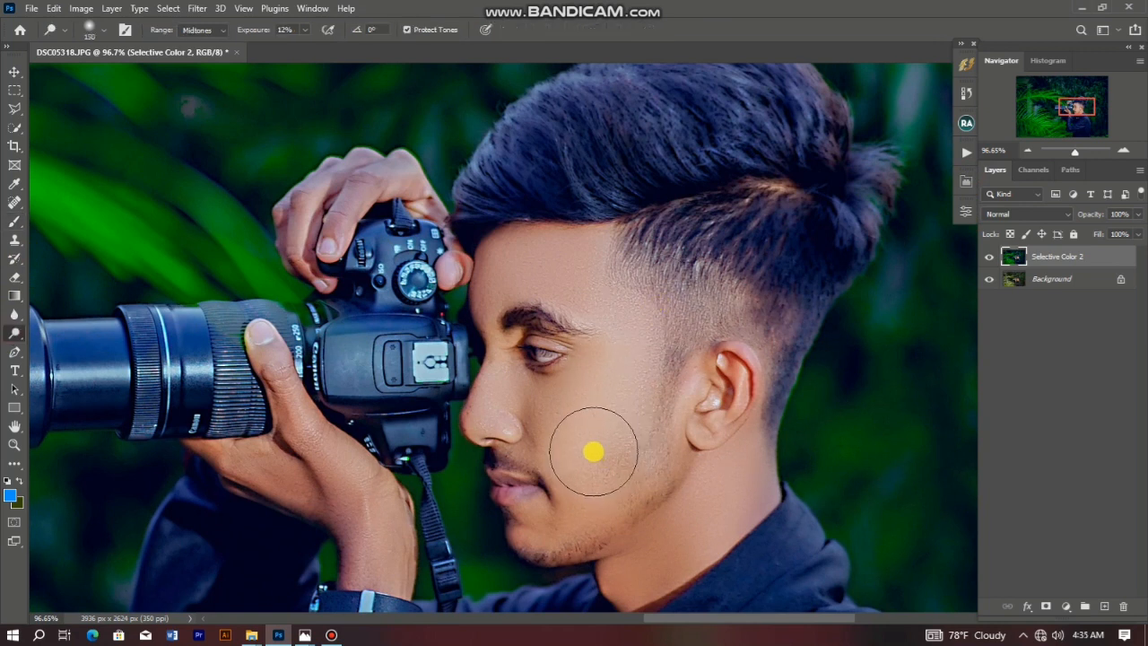
pyautogui.scroll(2, 592, 451)
pyautogui.press('[')
pyautogui.press('[')
pyautogui.press('[')
pyautogui.press('[')
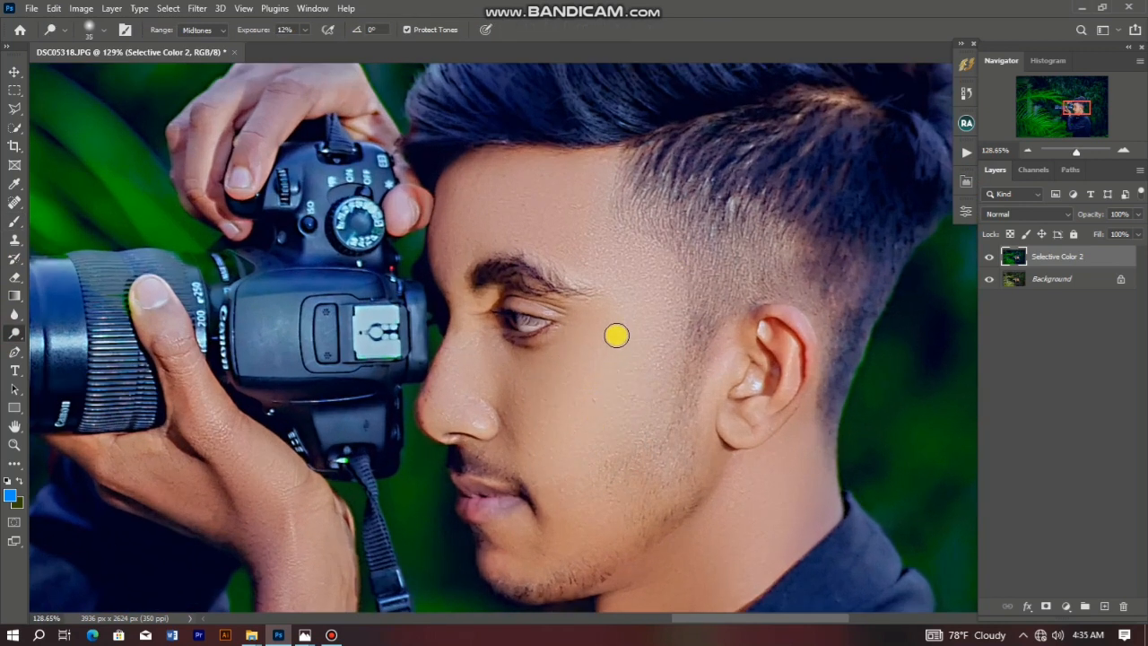
pyautogui.scroll(-5, 637, 288)
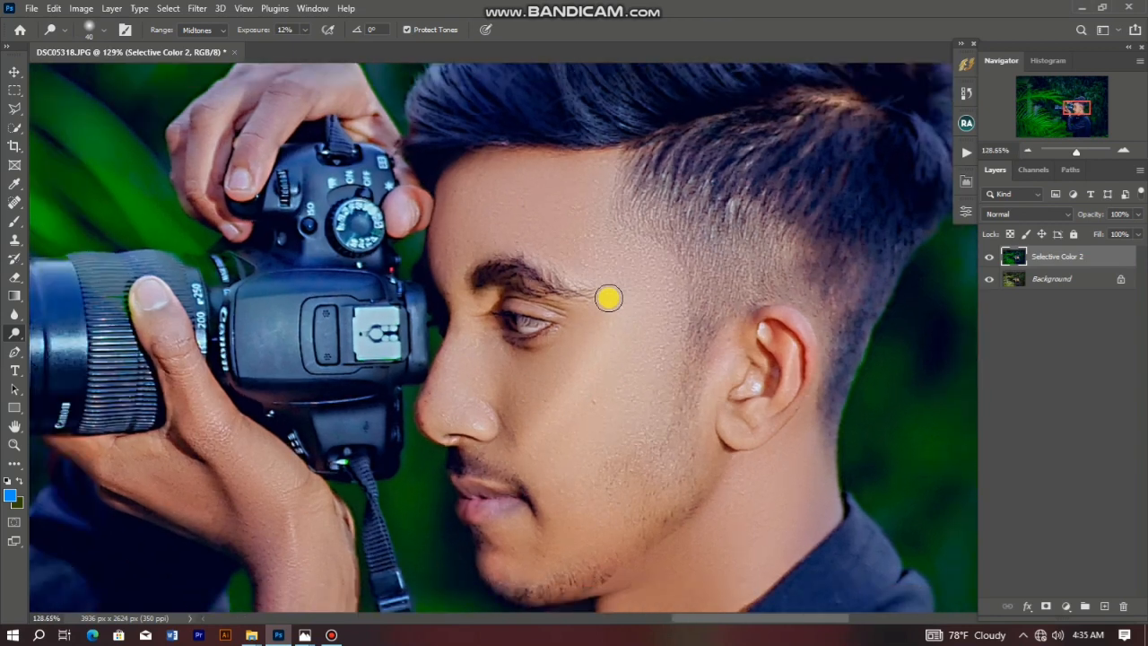
pyautogui.scroll(3, 611, 308)
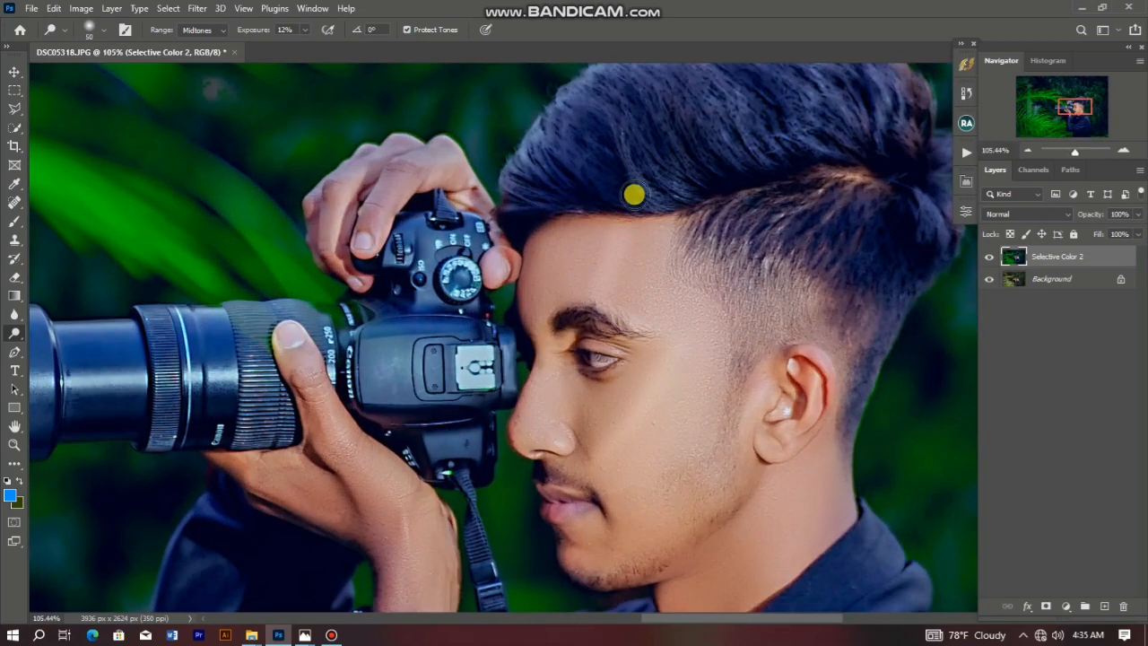
pyautogui.scroll(-4, 635, 269)
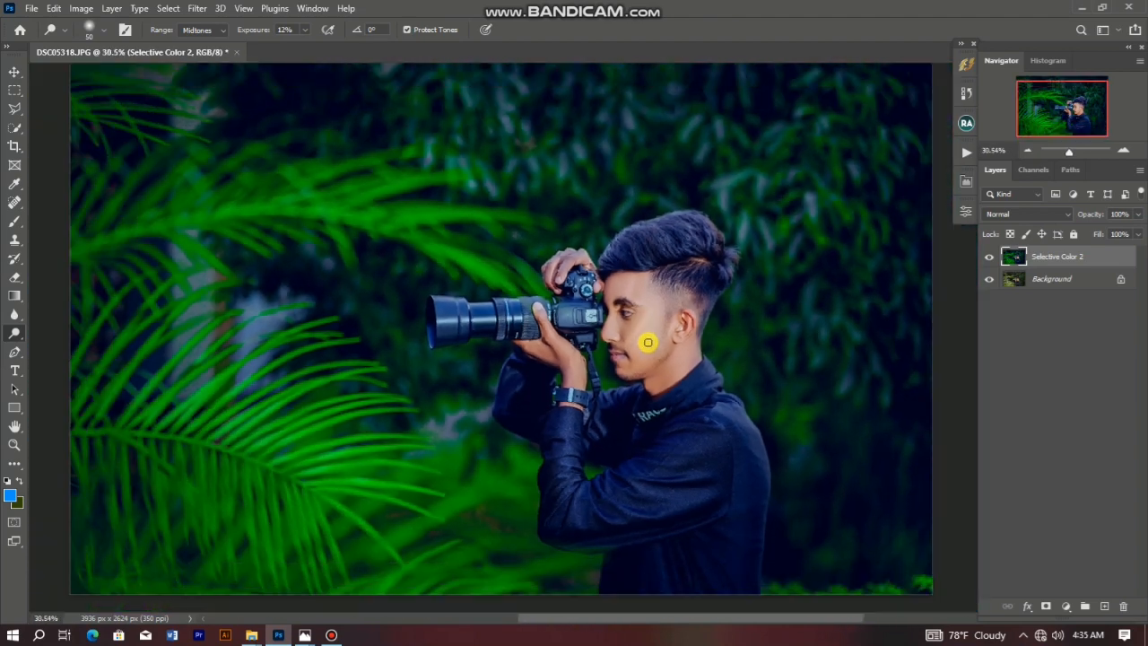
pyautogui.scroll(-1, 647, 342)
pyautogui.scroll(4, 644, 323)
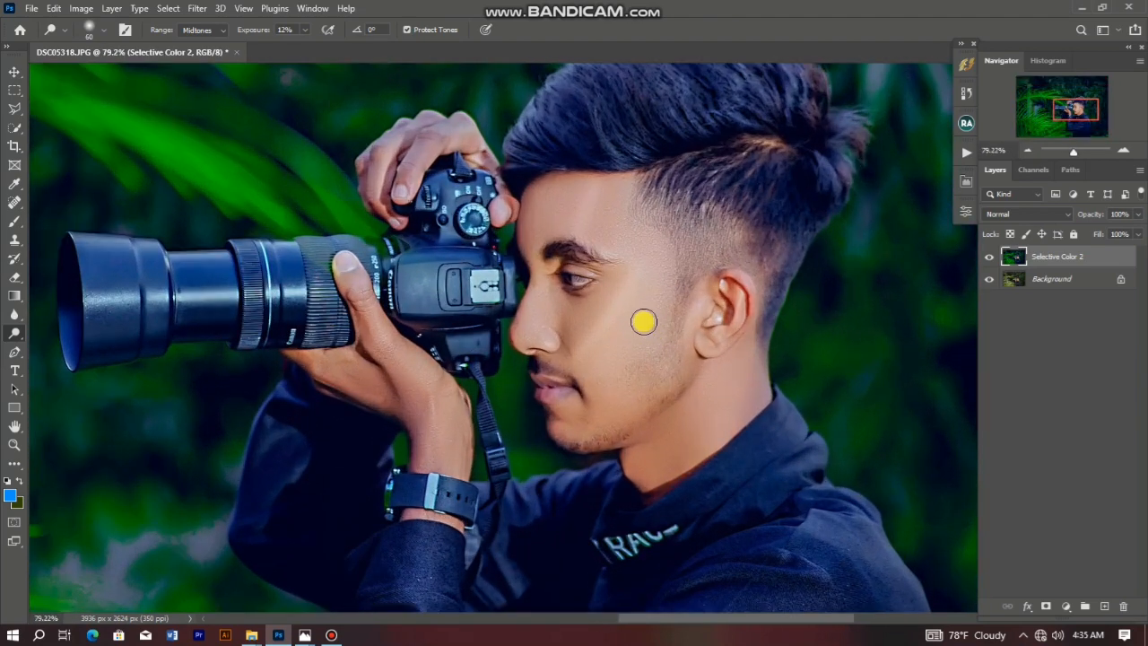
pyautogui.scroll(-5, 604, 255)
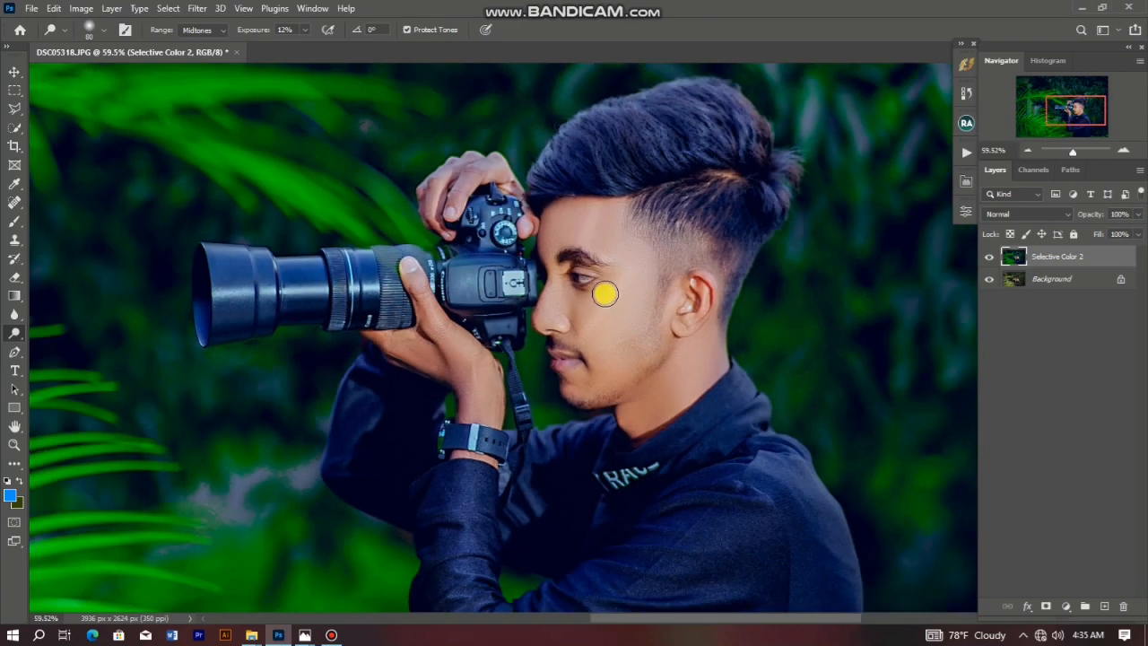